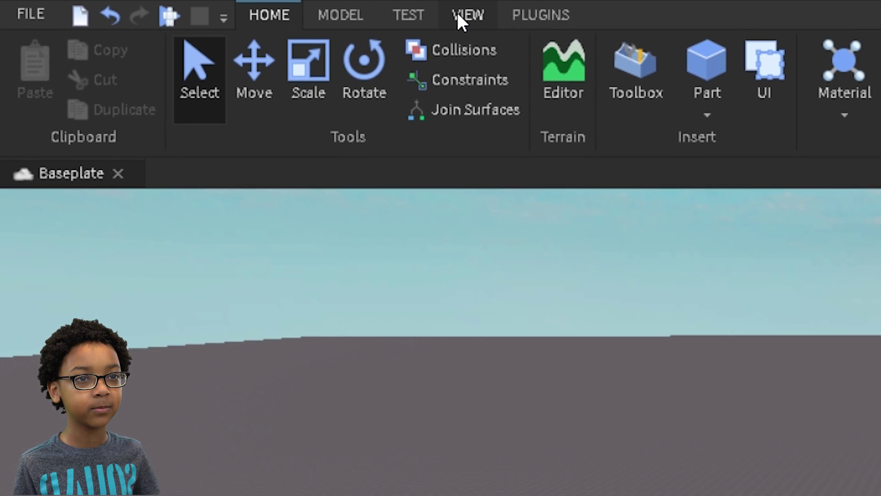
Show the Explorer and Properties panels beside the baseplate view.
click(469, 14)
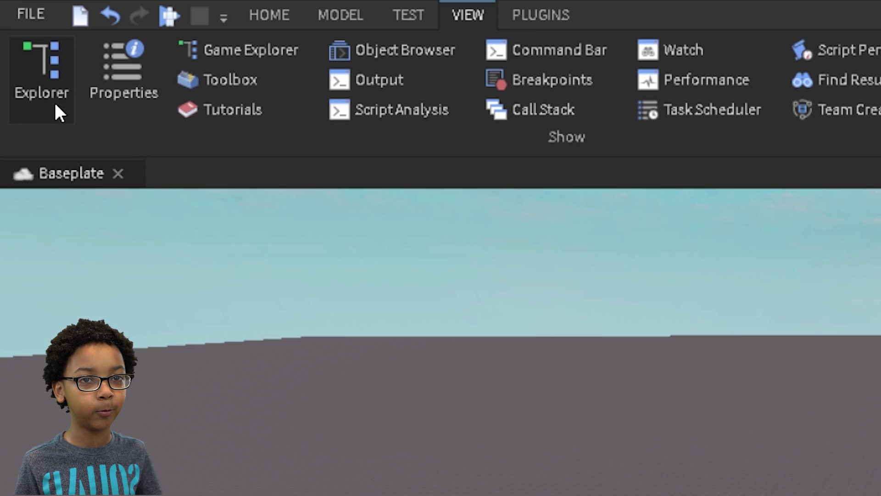
click(40, 89)
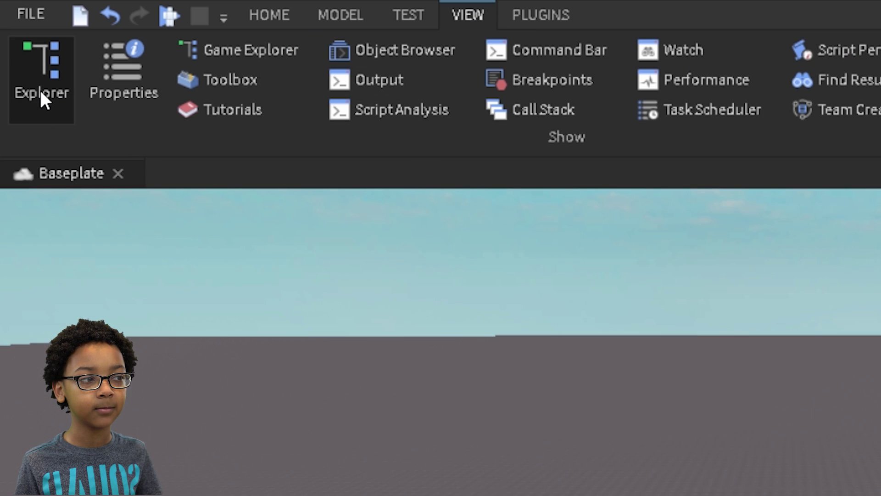
click(129, 87)
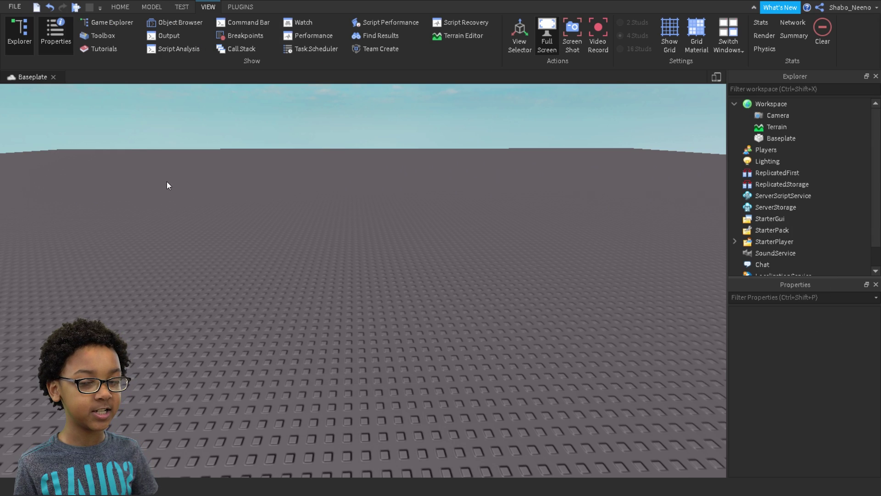
right_drag(166, 182, 193, 225)
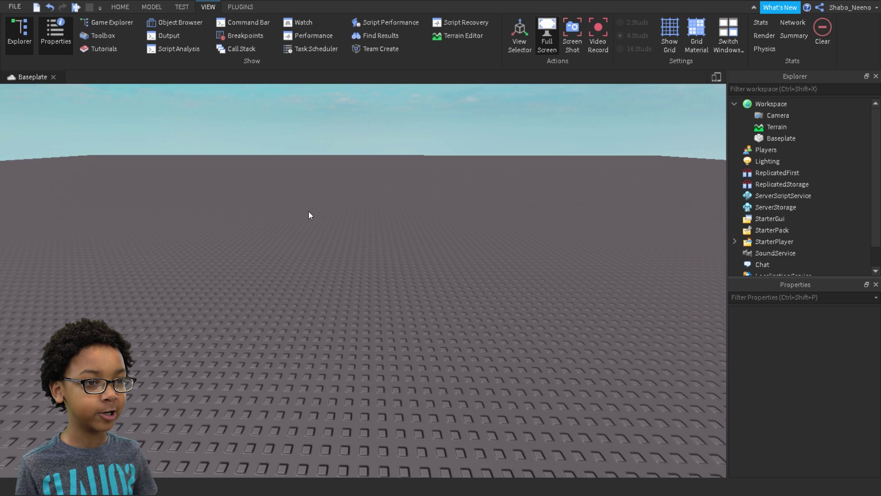
right_drag(309, 211, 323, 212)
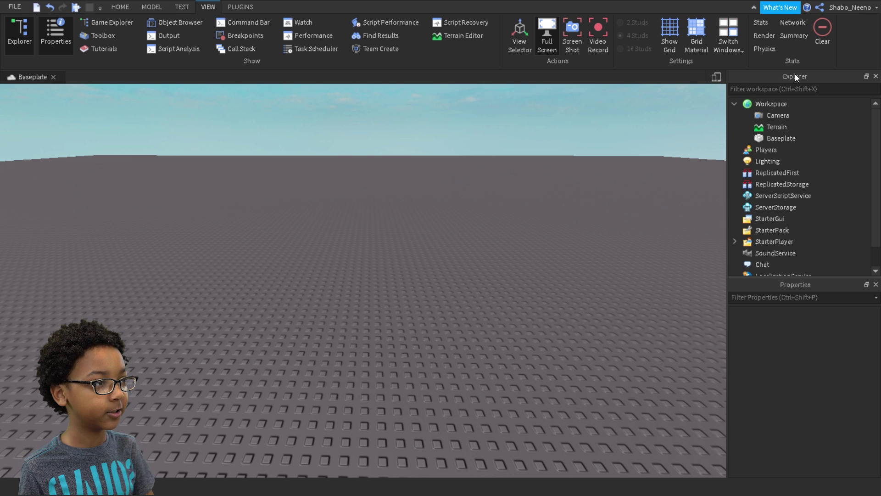
mouse_move(659, 70)
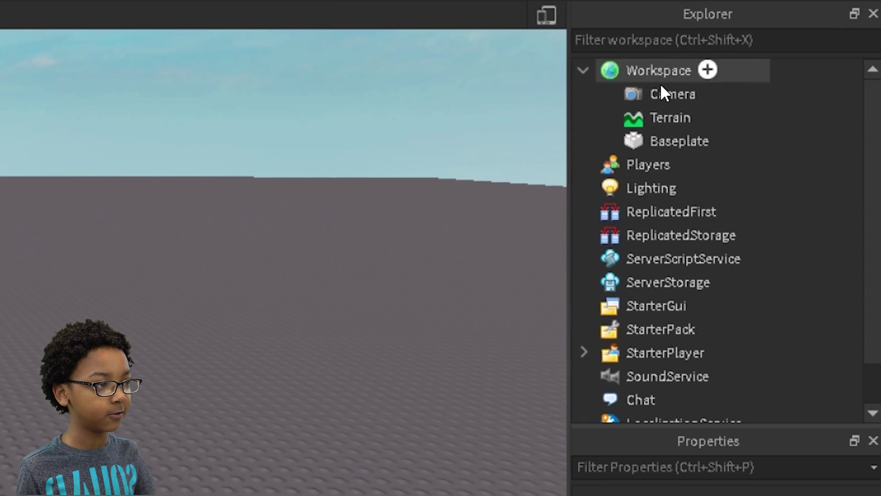
Insert a new Script under Workspace, opening its default Hello world code.
click(623, 72)
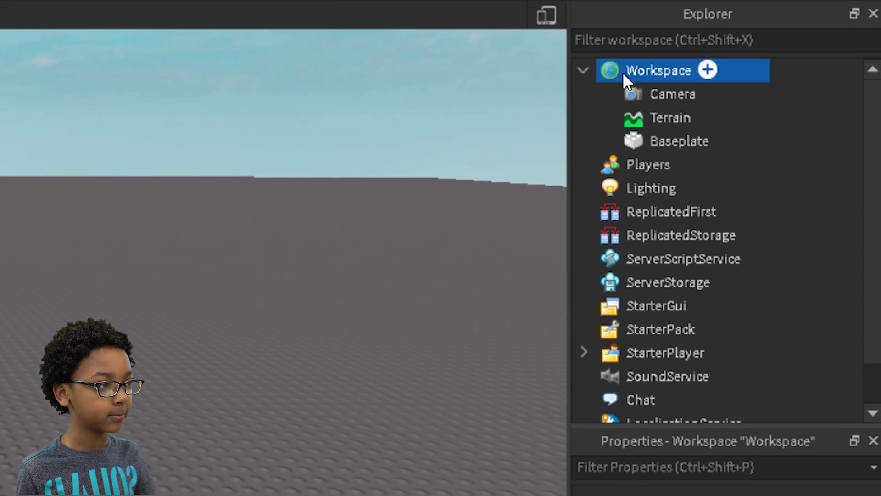
right_click(623, 71)
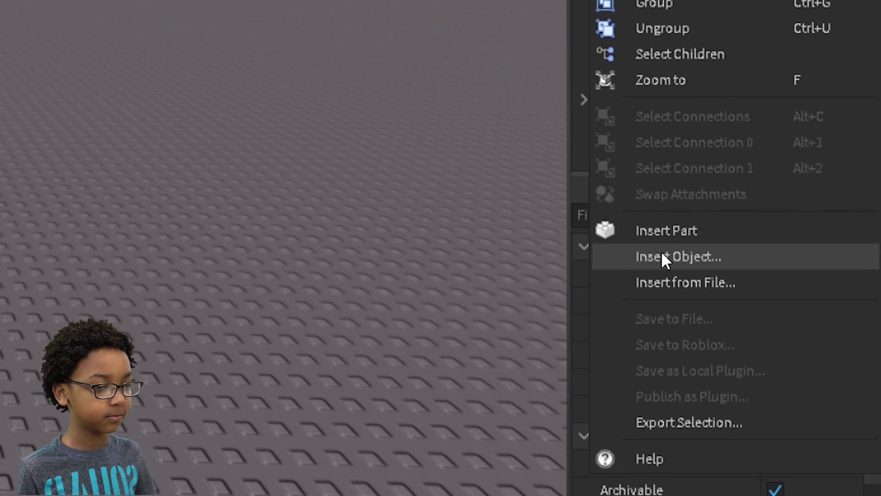
click(661, 256)
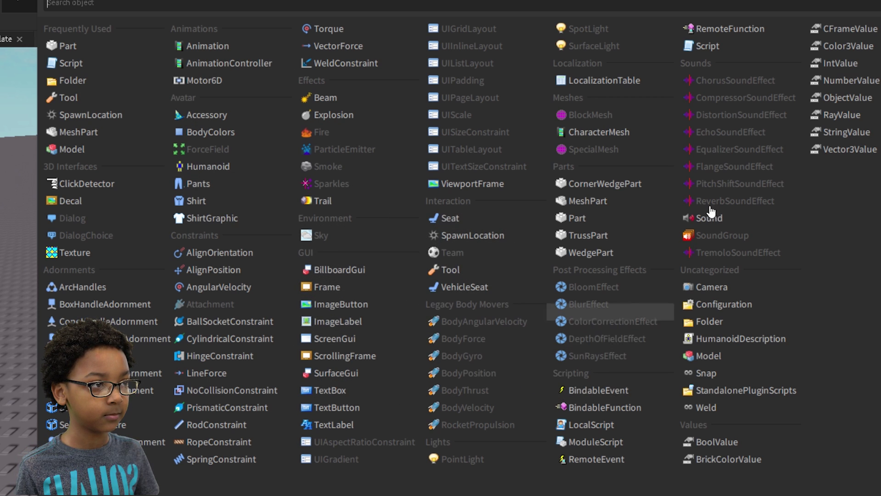
click(707, 46)
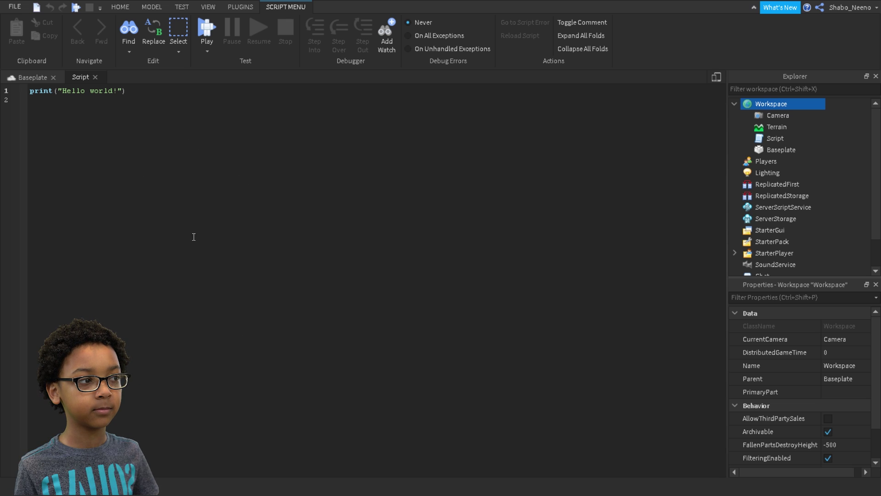
Rename the script to LeaderboardScript and return to its code.
click(776, 138)
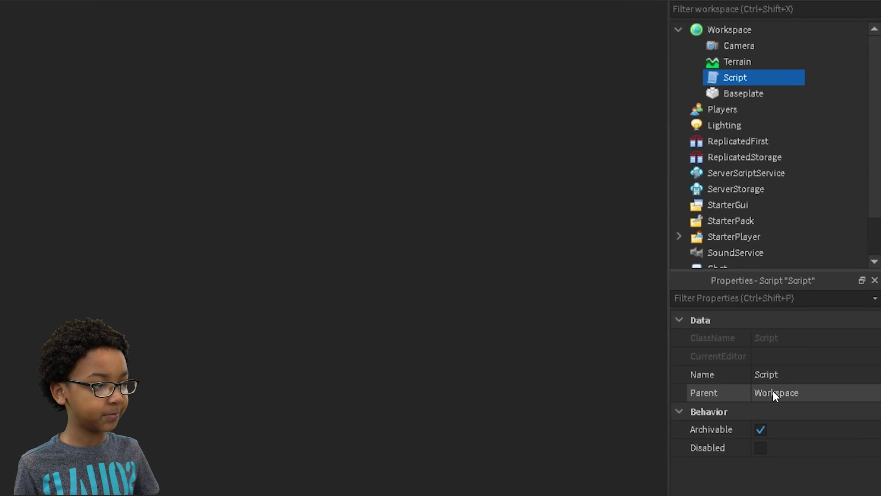
double_click(840, 364)
text(Leaderboard)
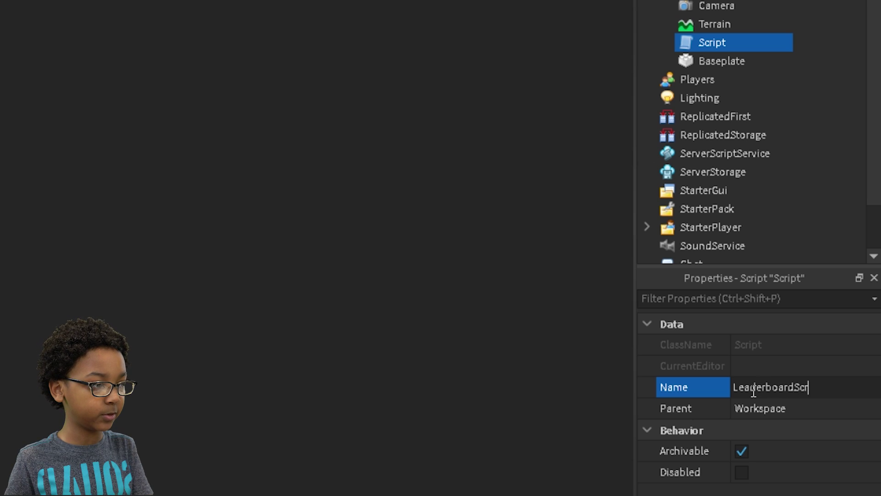
text(ipt)
key(Return)
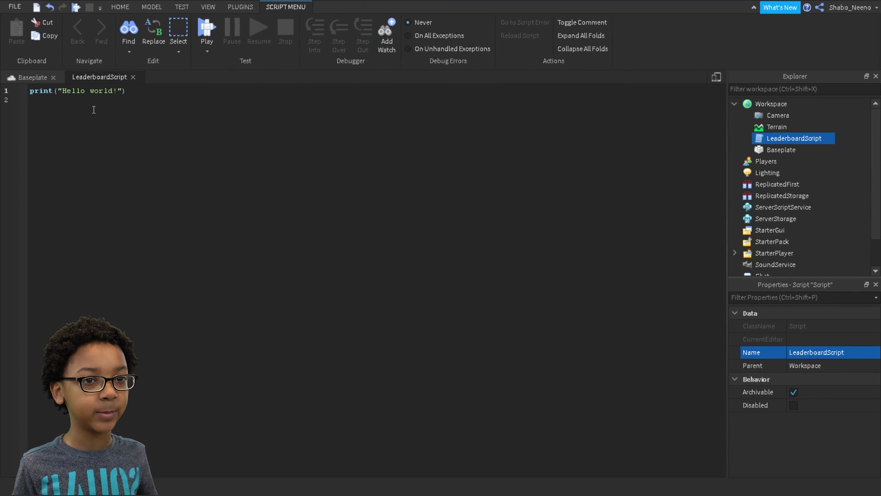
click(104, 145)
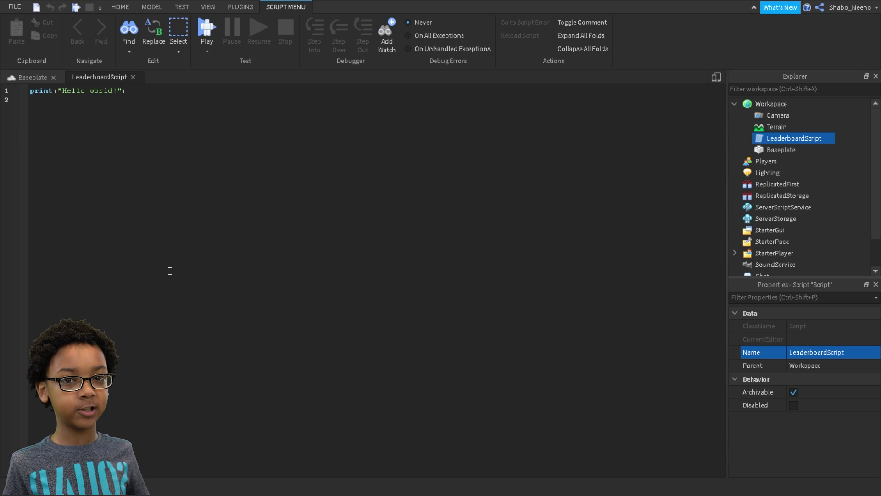
Replace the Hello world line with local players = game:GetService('Players').
key(BackSpace)
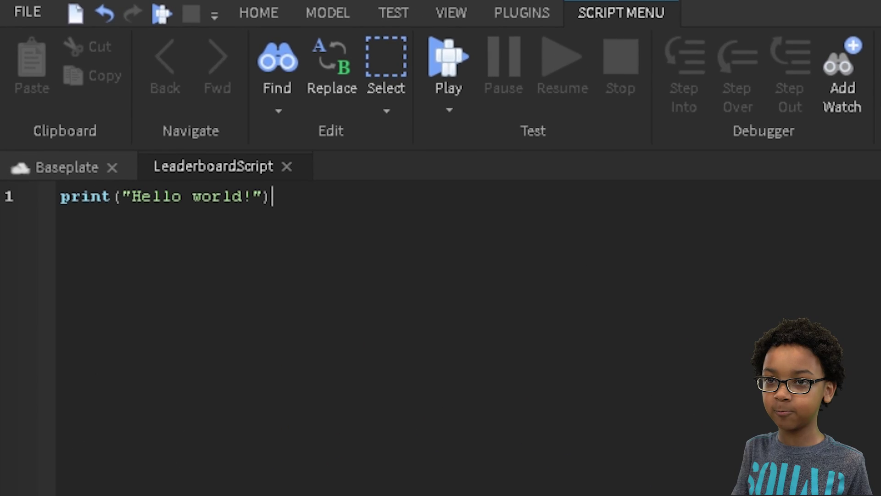
key(BackSpace)
key(BackSpace)
key(BackSpace)
key(BackSpace)
key(BackSpace)
key(BackSpace)
key(BackSpace)
key(BackSpace)
key(BackSpace)
key(BackSpace)
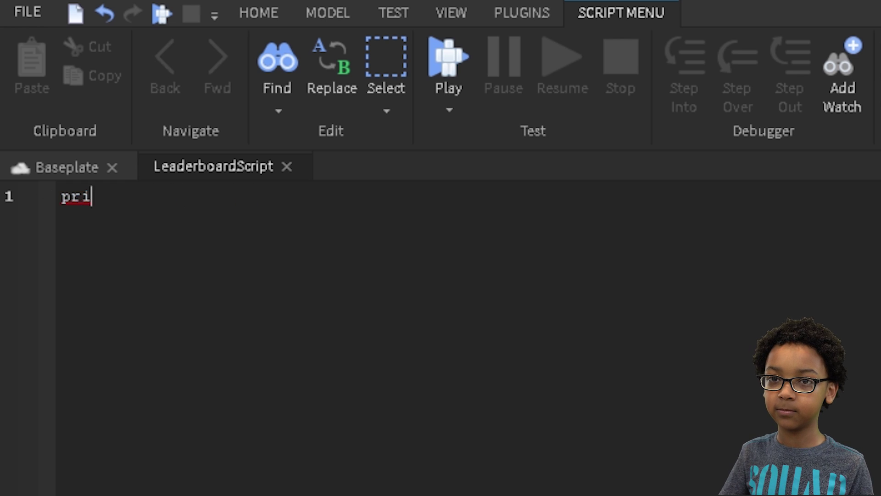
key(BackSpace)
key(BackSpace)
key(BackSpace)
text(local )
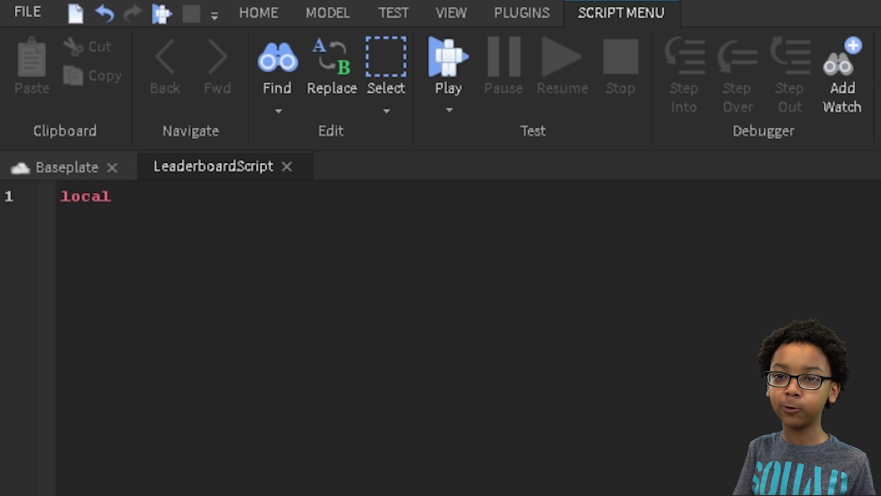
text(l)
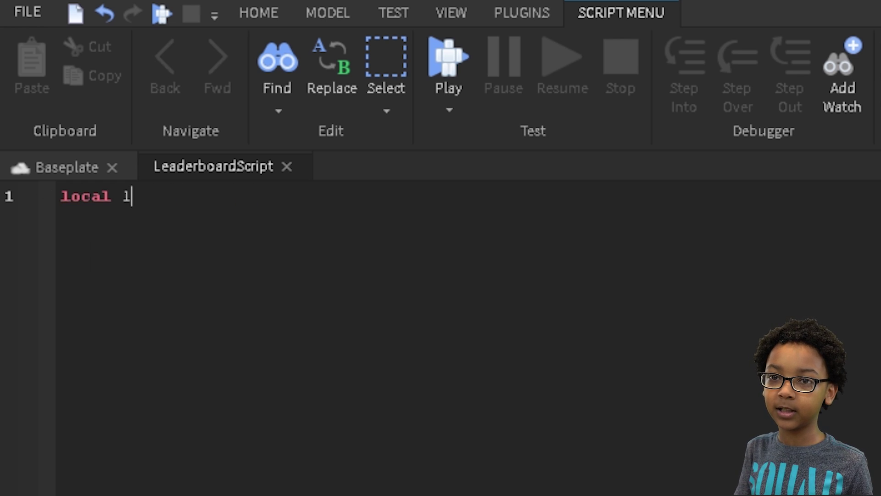
key(BackSpace)
text(players)
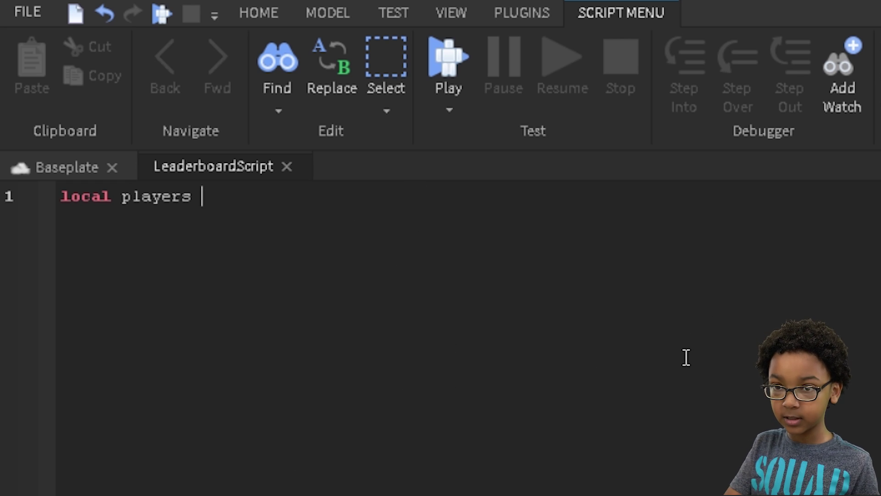
text(= game:Get)
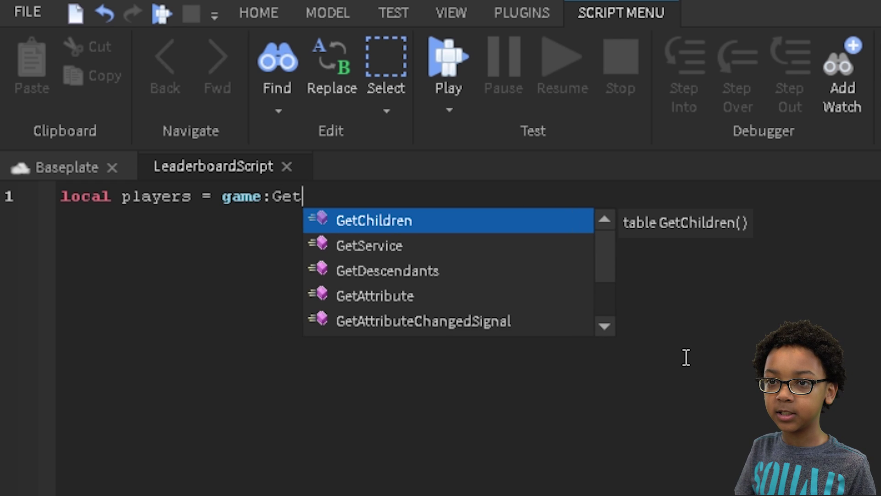
text(Service('pla)
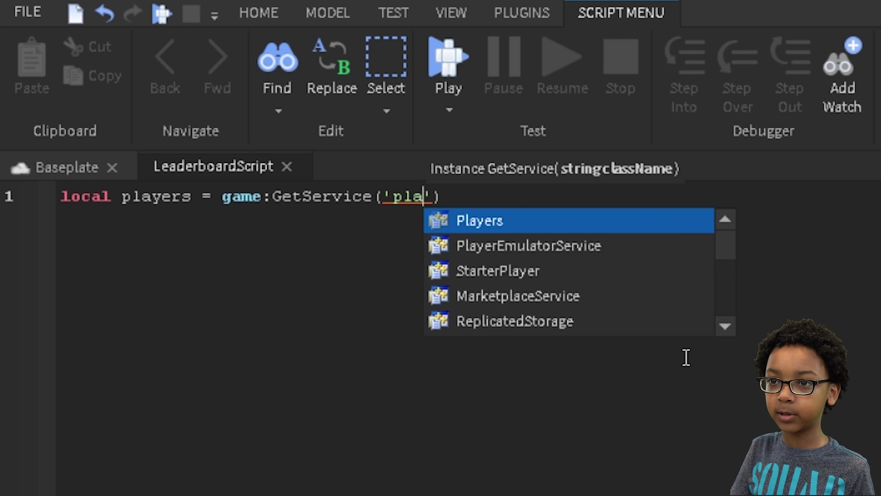
key(Tab)
text())
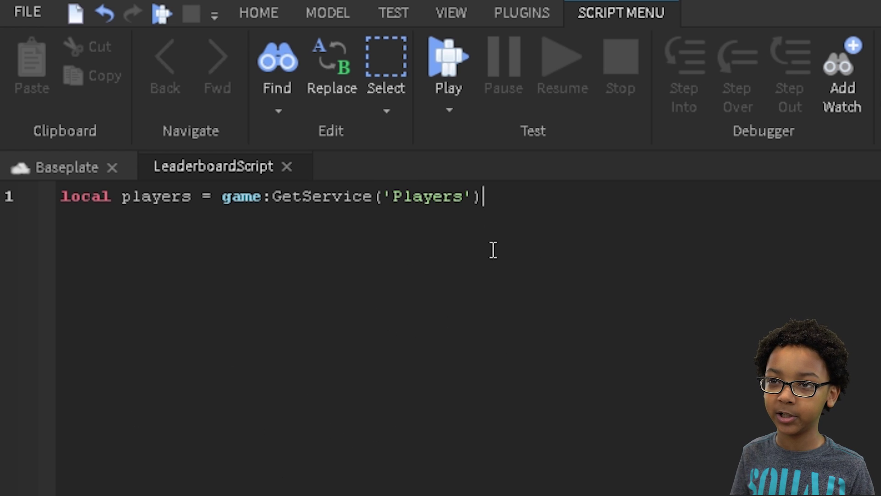
key(Return)
key(Return)
text(pl)
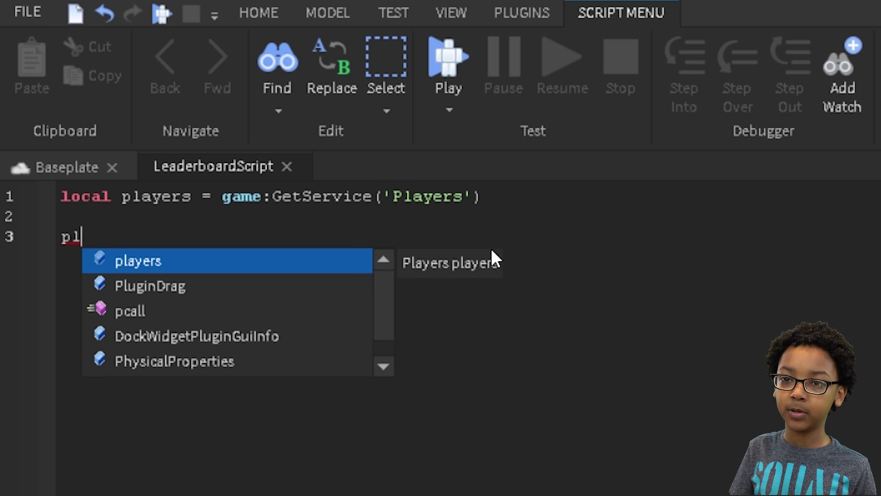
Connect players.PlayerAdded to a function(player) containing an 'if player then' block.
key(Tab)
text(.pl)
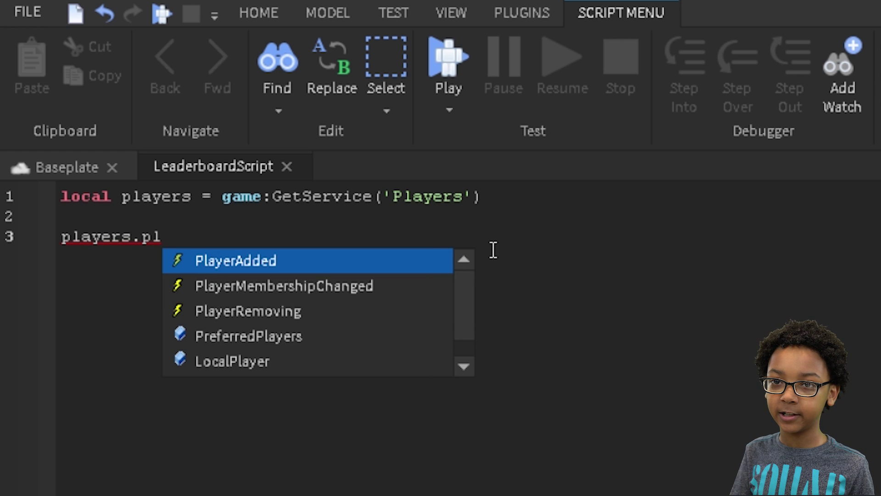
key(Tab)
text(:Con)
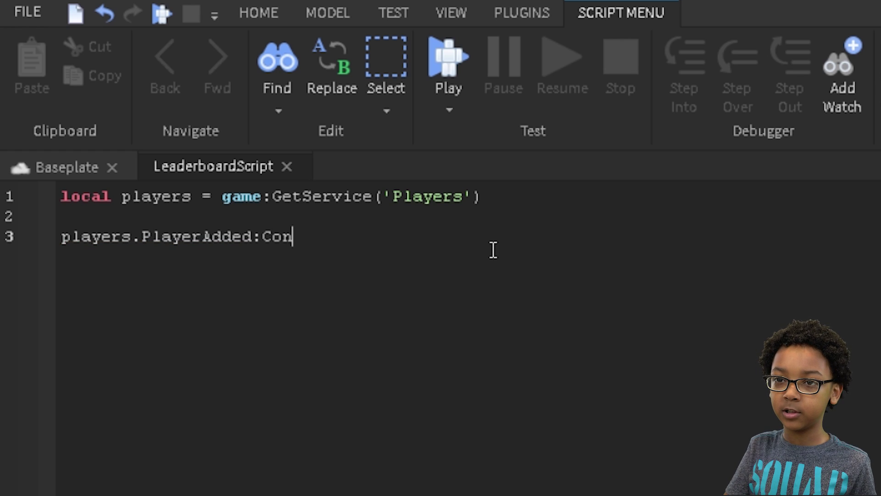
text(nect(f)
key(Tab)
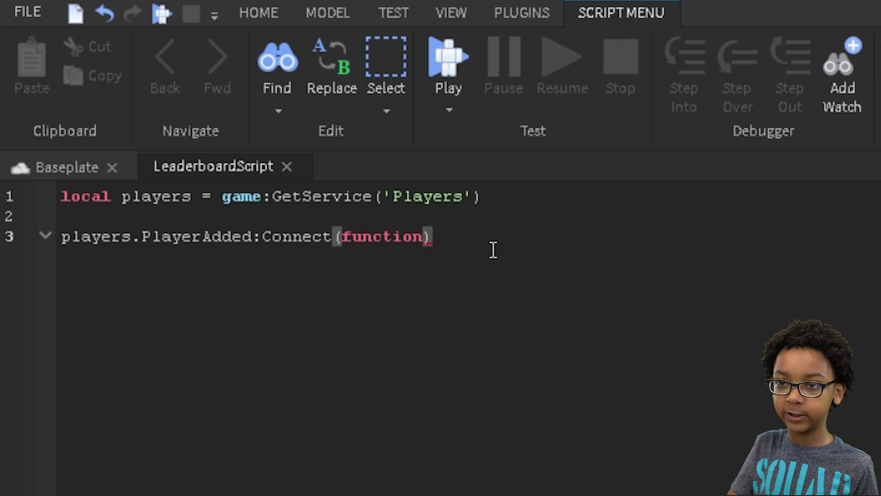
text(())
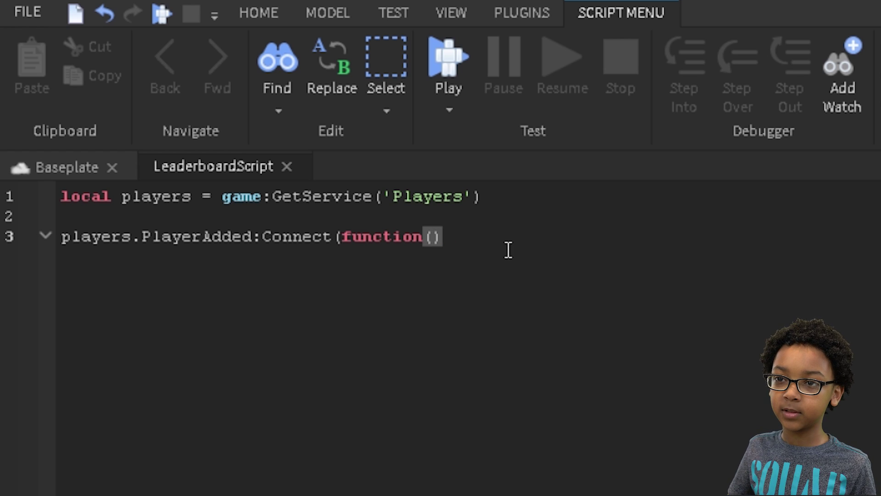
double_click(433, 236)
text(()
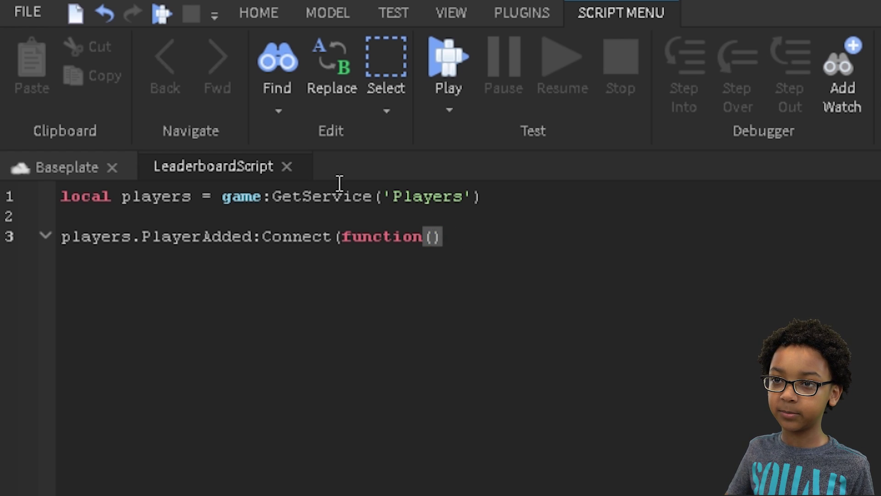
text(player))
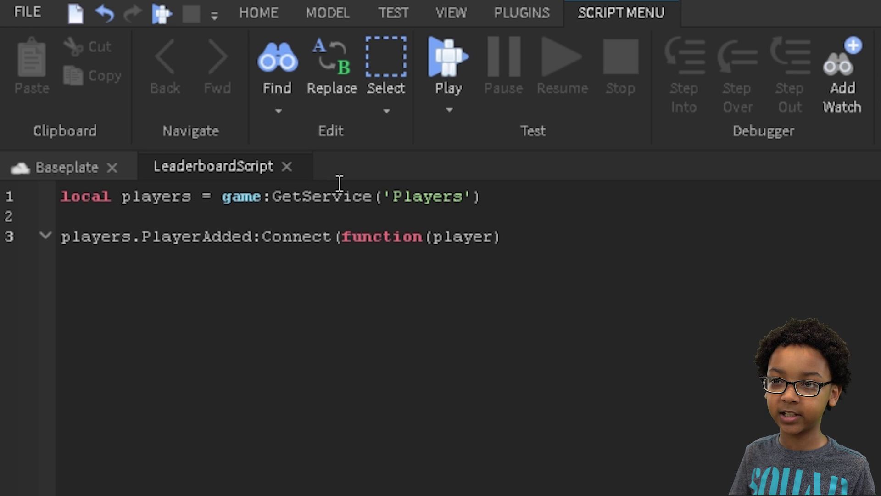
key(Return)
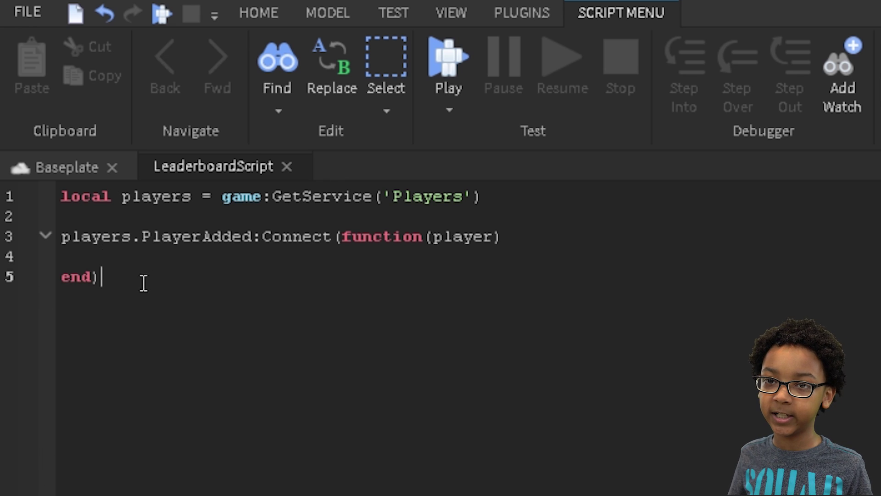
mouse_move(104, 277)
mouse_down()
mouse_move(62, 281)
mouse_move(63, 236)
mouse_up()
click(110, 258)
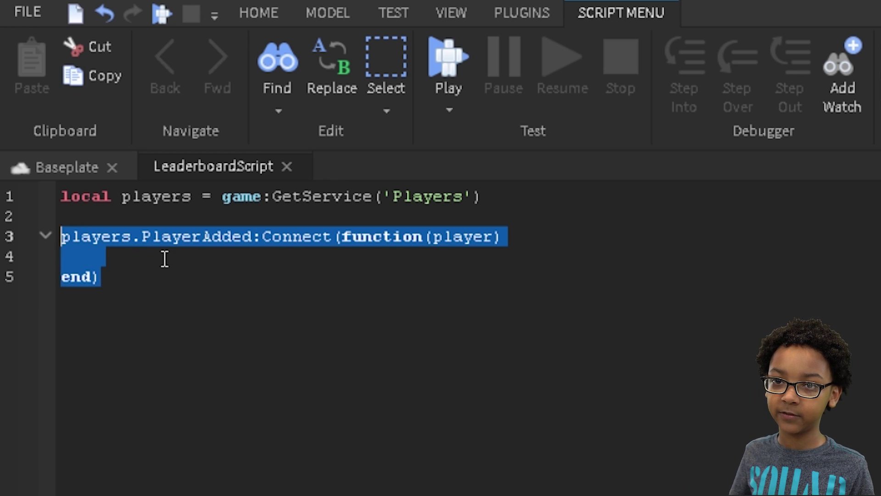
click(197, 258)
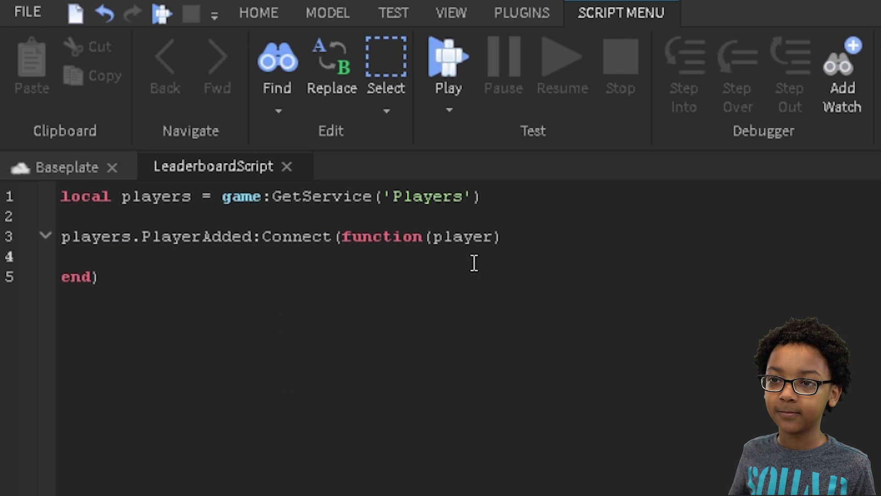
double_click(462, 238)
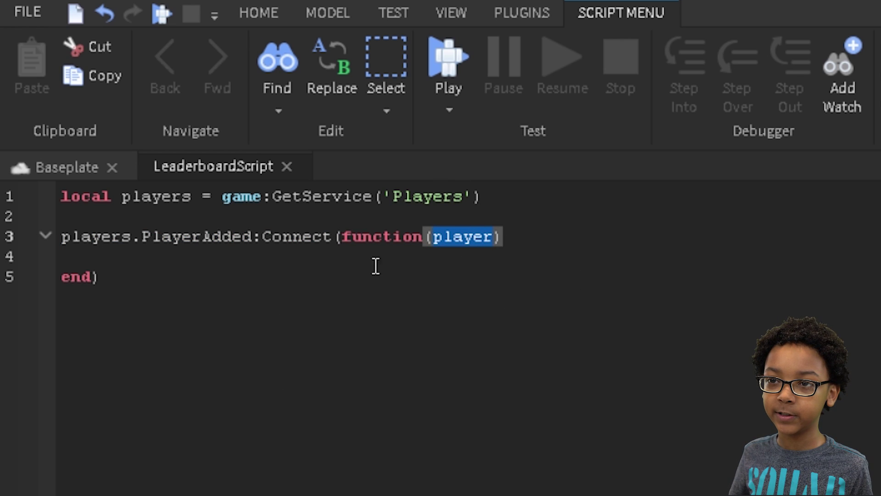
click(508, 245)
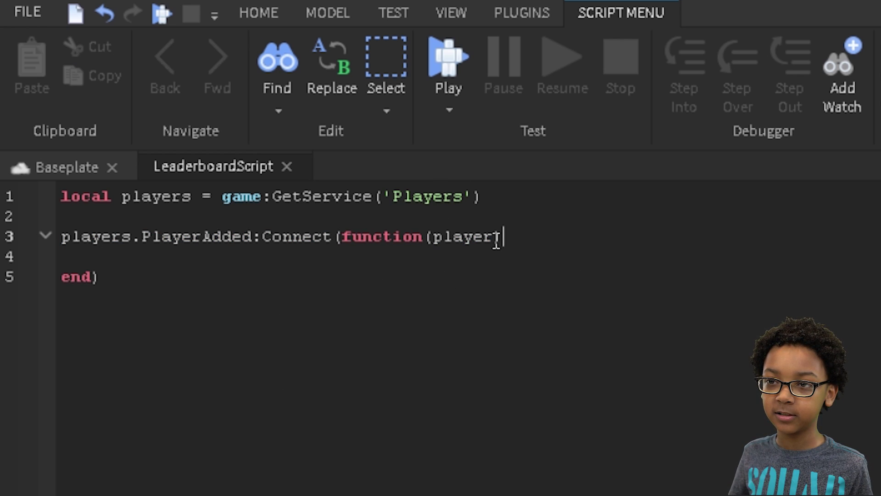
double_click(447, 236)
click(258, 254)
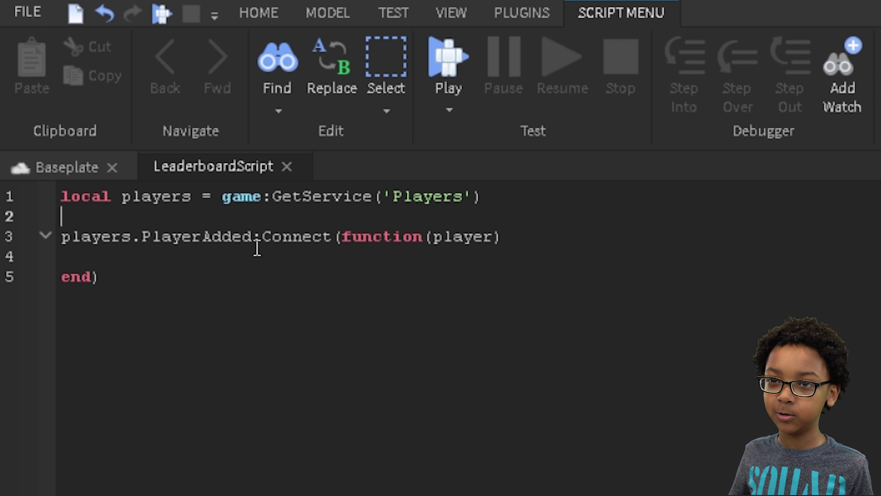
double_click(214, 236)
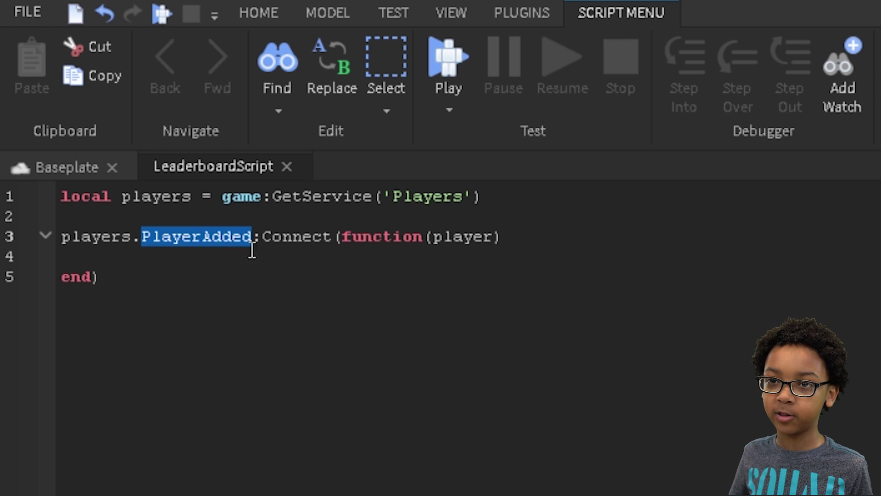
click(158, 254)
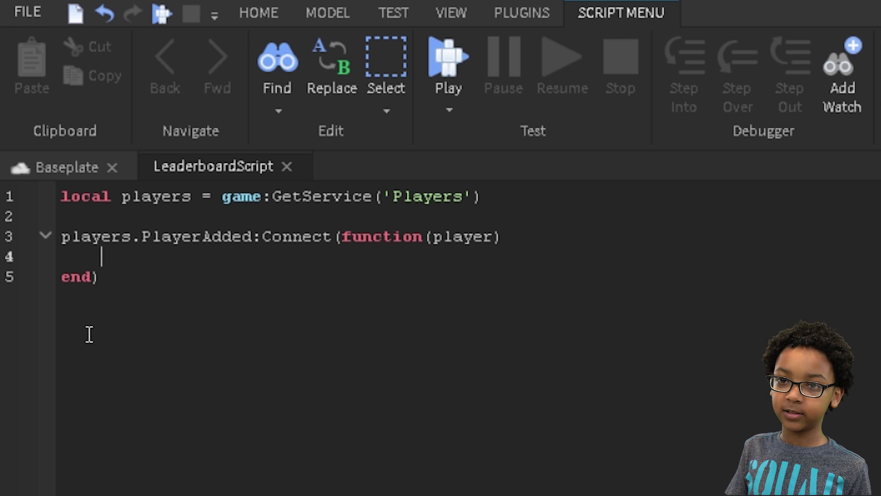
text(if player then)
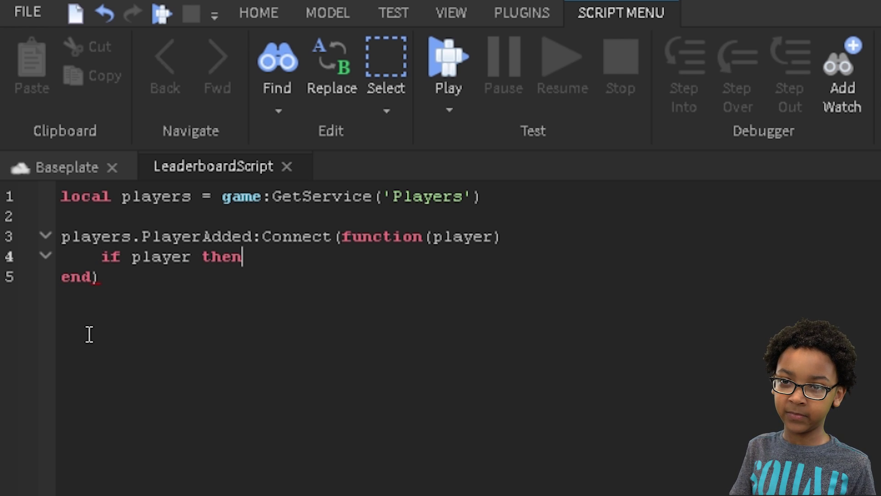
key(Return)
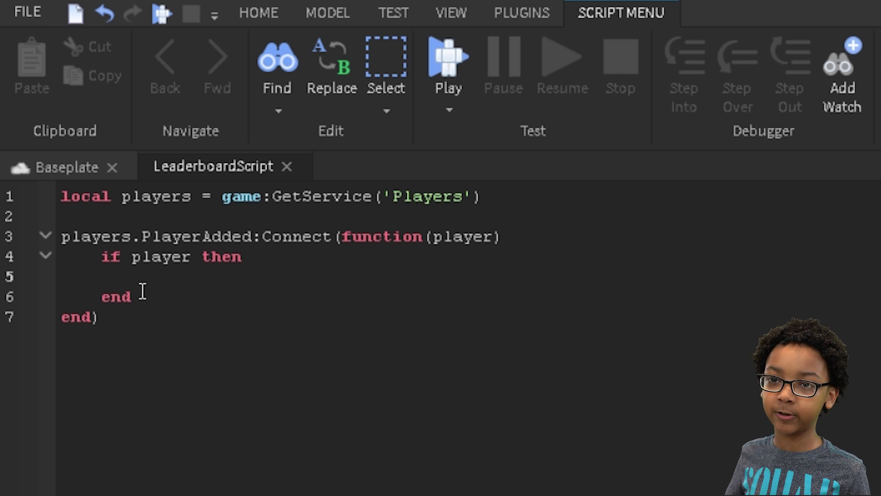
Inside the block, create Instance.new('Folder') named 'leaderstats' and prepare to parent it to player.
double_click(167, 238)
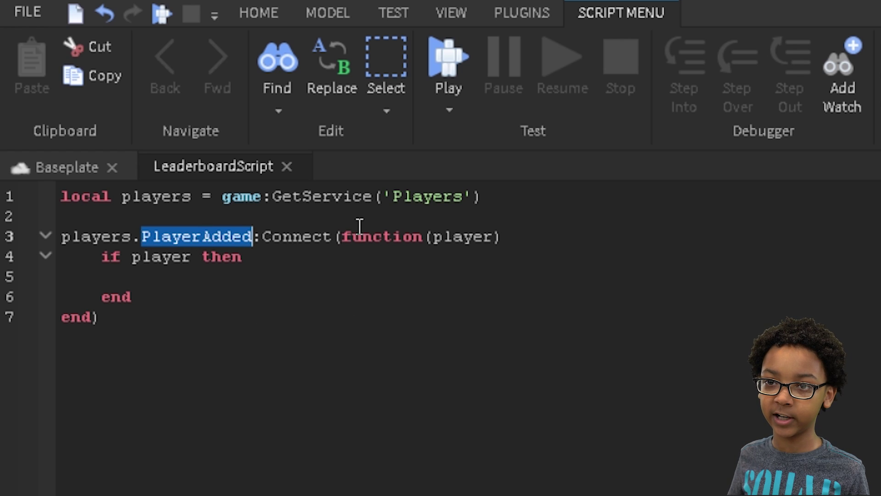
click(465, 236)
double_click(465, 237)
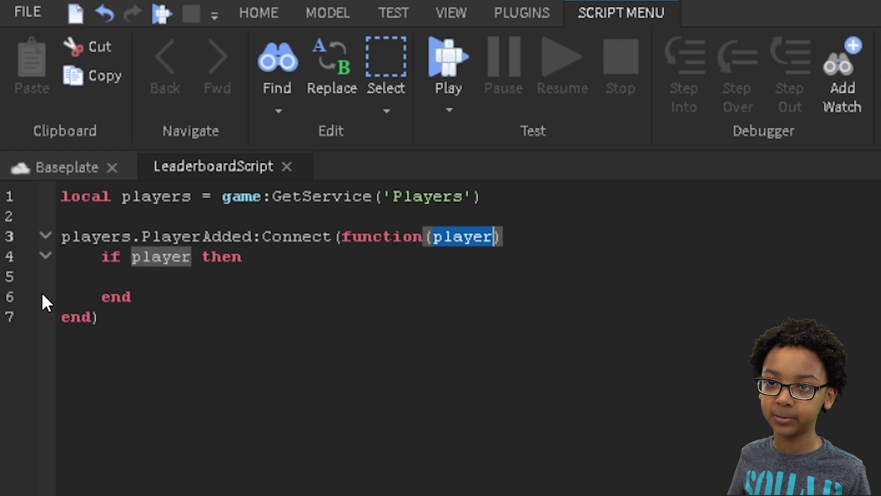
click(176, 278)
click(178, 256)
double_click(178, 256)
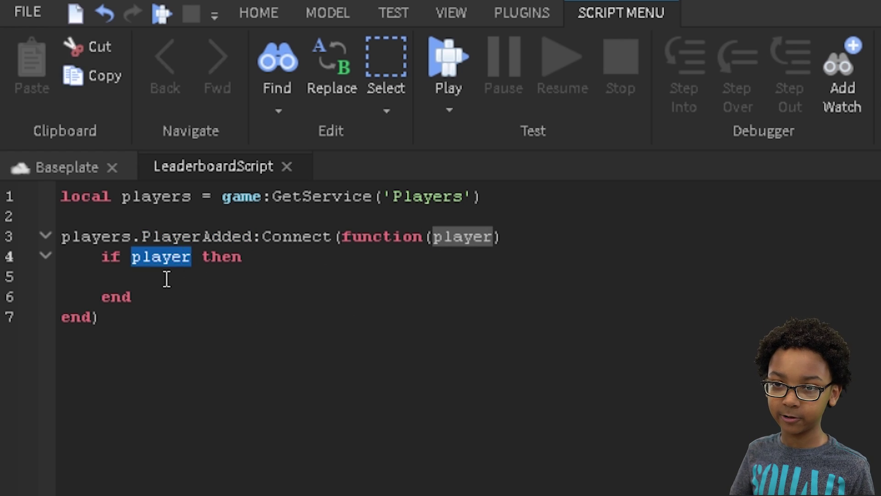
click(166, 277)
text(local )
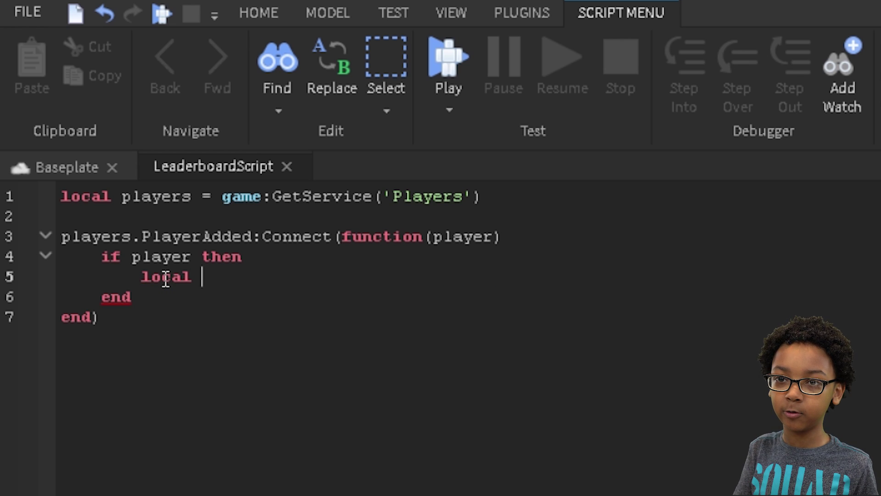
text(folder = instance)
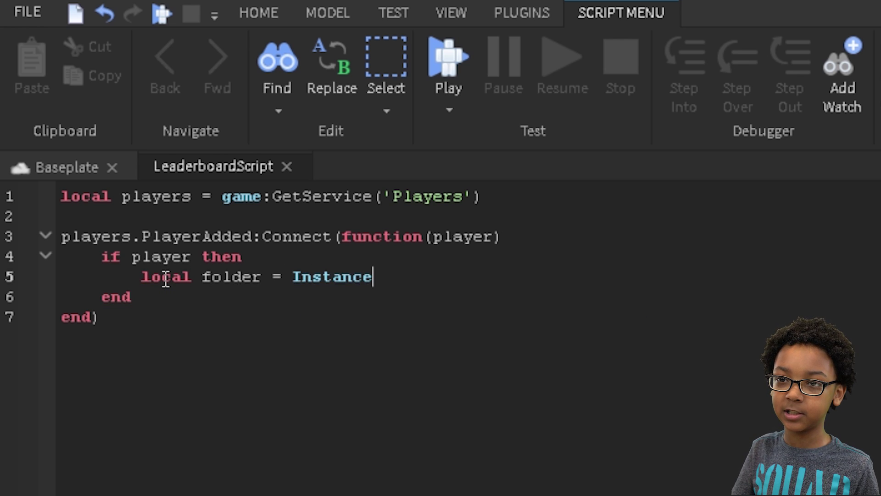
text(.new('fo)
key(Tab)
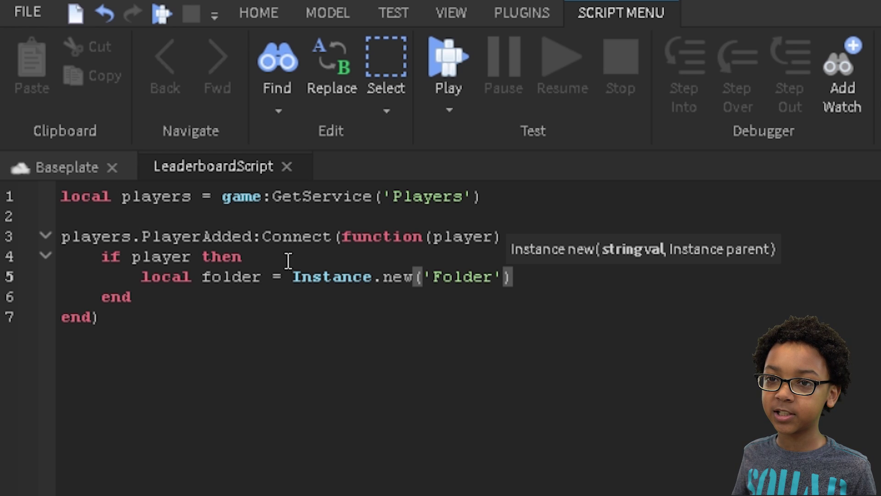
click(530, 277)
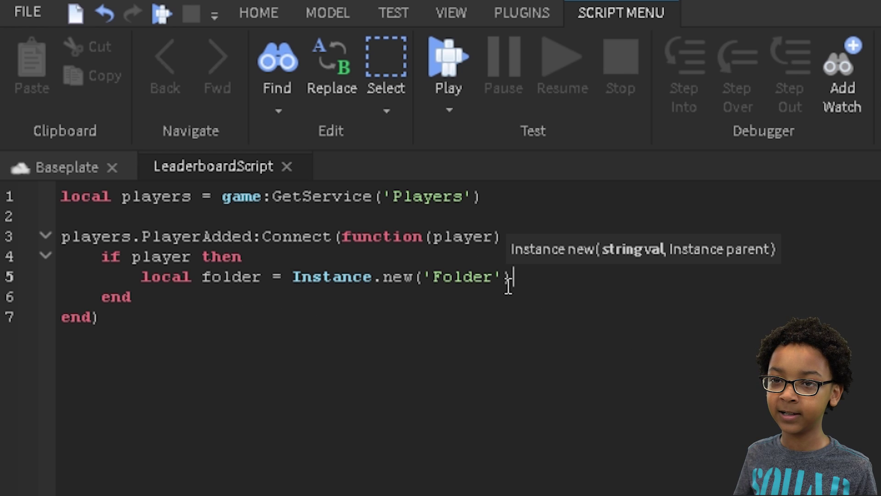
key(Return)
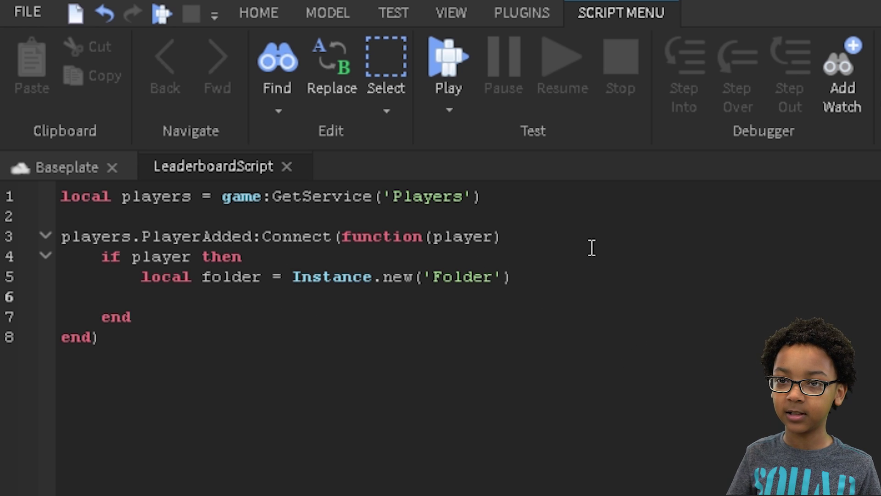
text(folder.n)
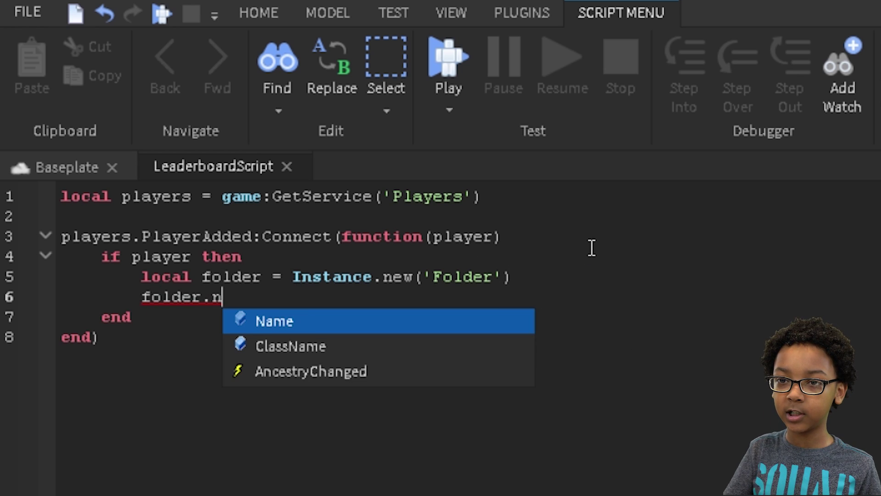
key(Tab)
text(= 'leaderstats)
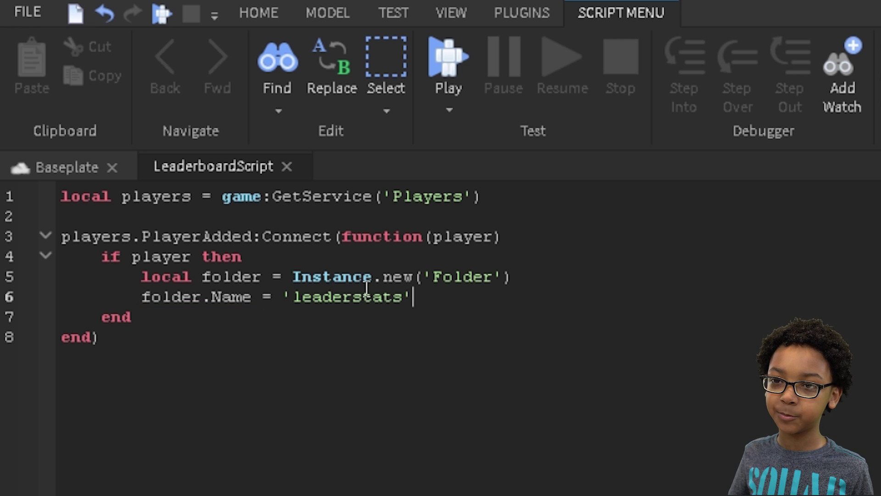
double_click(350, 296)
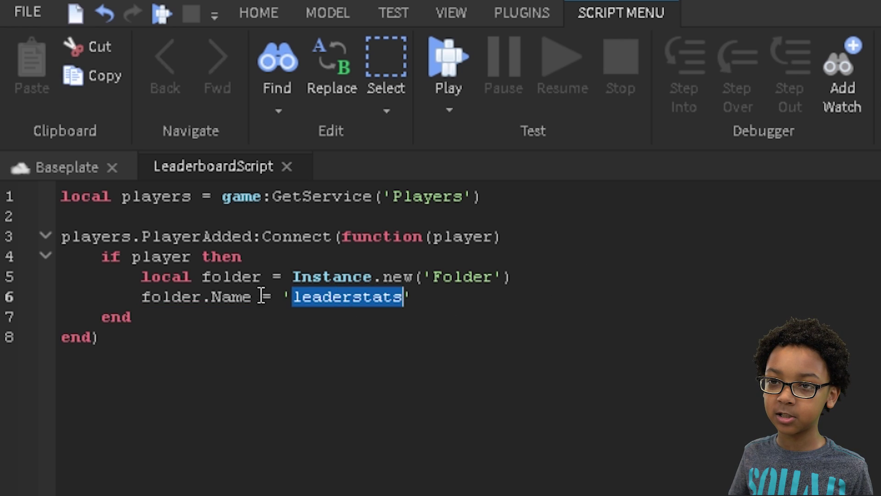
click(429, 296)
key(Return)
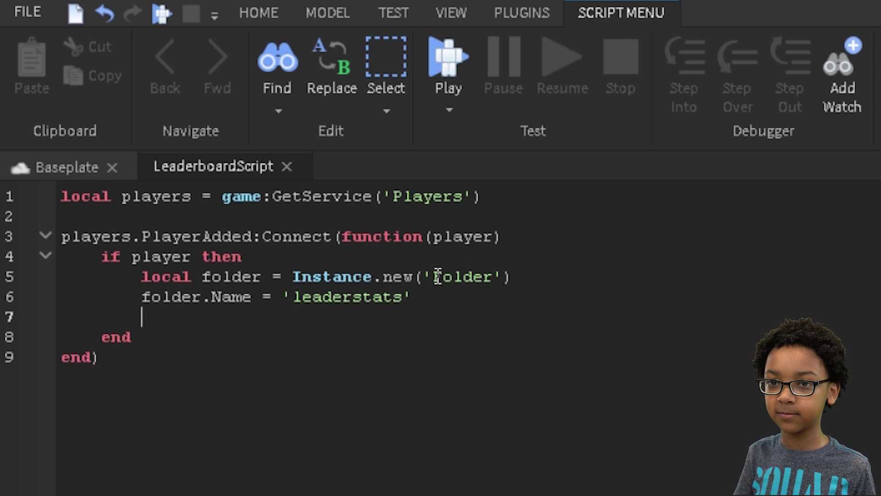
text(folder.Parent)
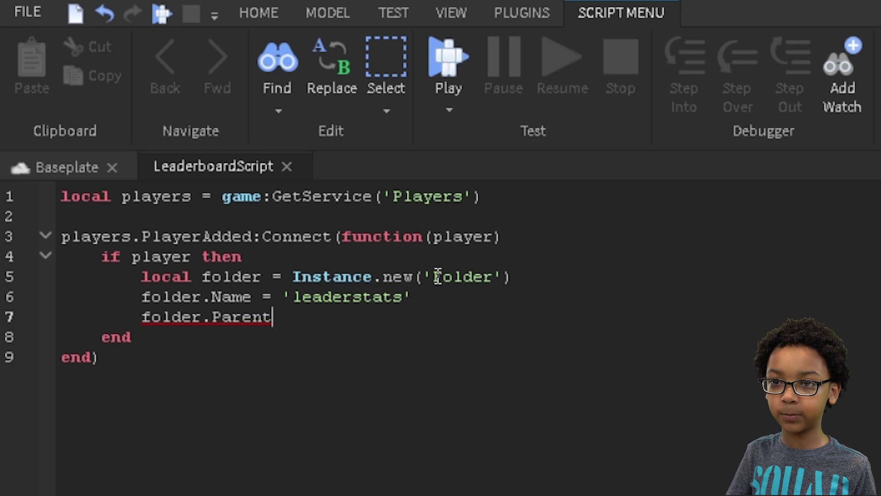
text( = player)
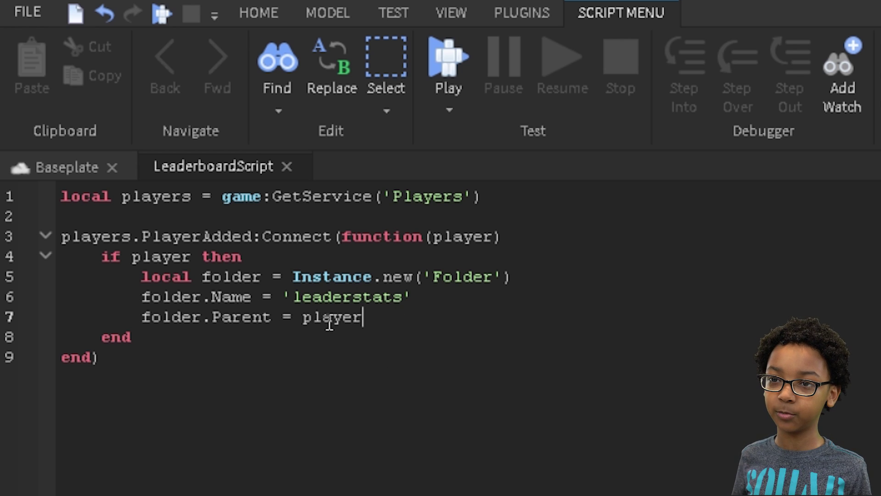
Create an IntValue 'gold' named 'Gold', parented to folder, with Value 125.
key(Return)
text(lo)
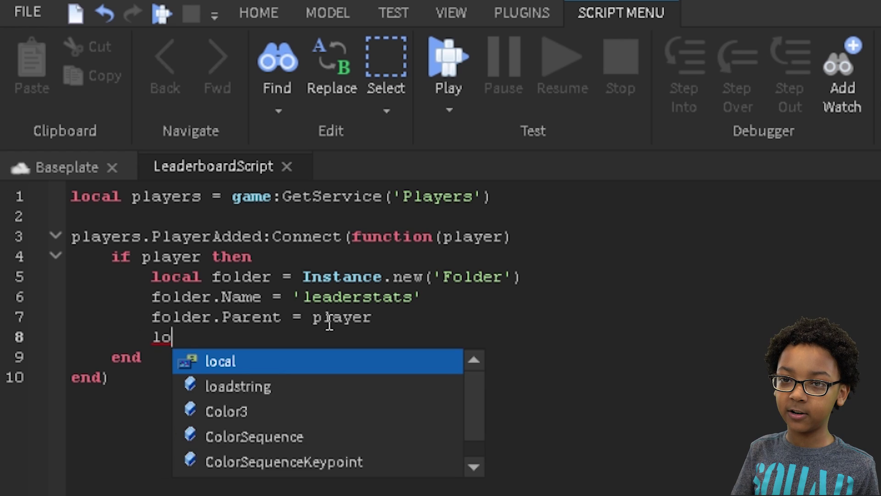
text(cal gold)
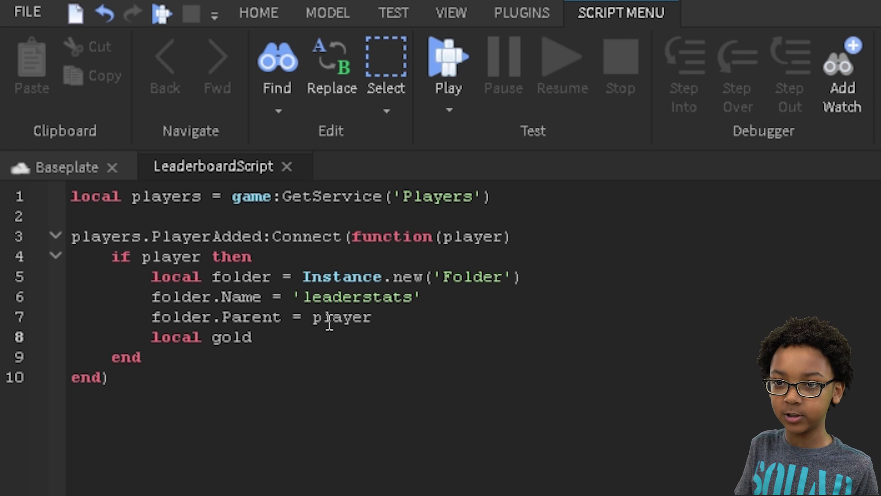
text( = inst)
key(Tab)
text(.n)
key(Tab)
text((')
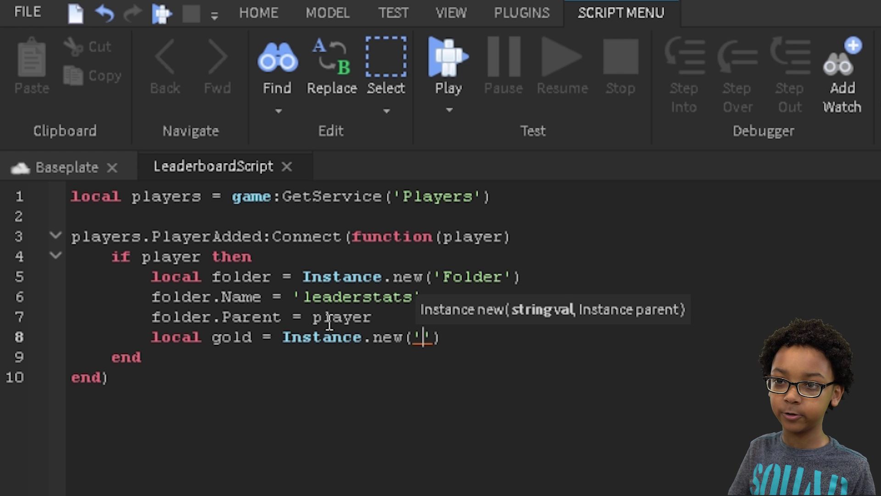
text(int)
key(Tab)
key(End)
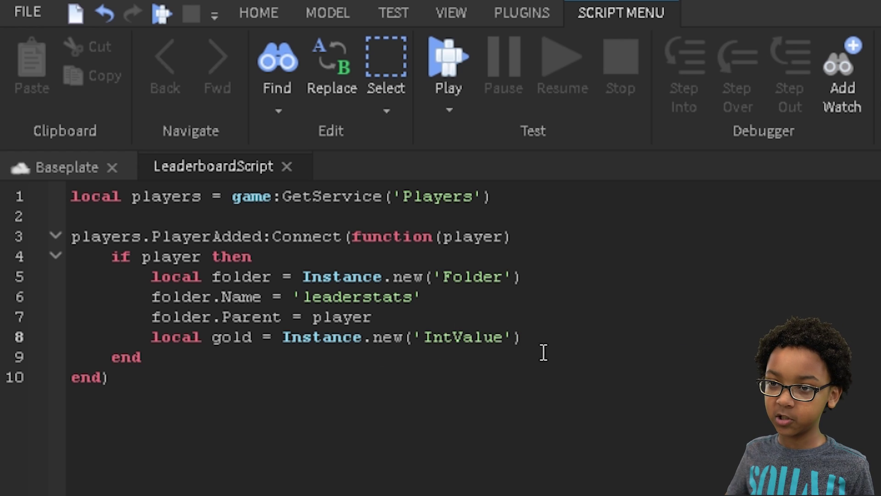
key(Return)
text(gold.)
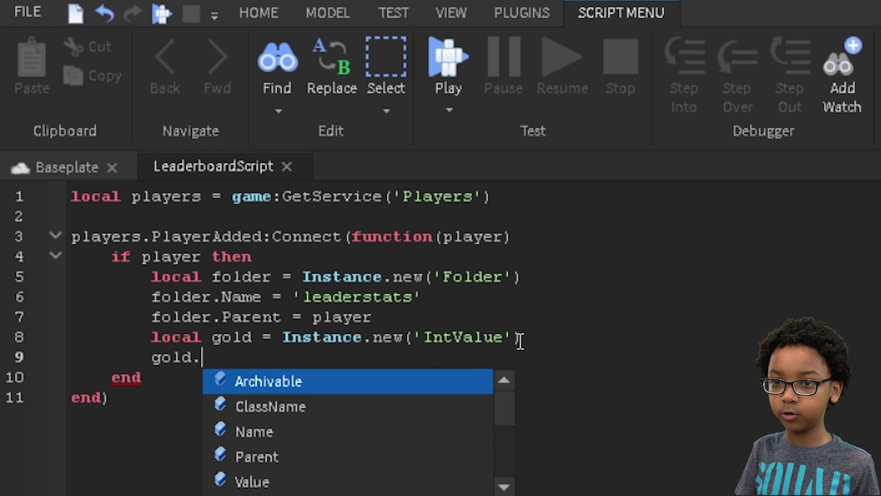
text(n)
key(Tab)
text(=)
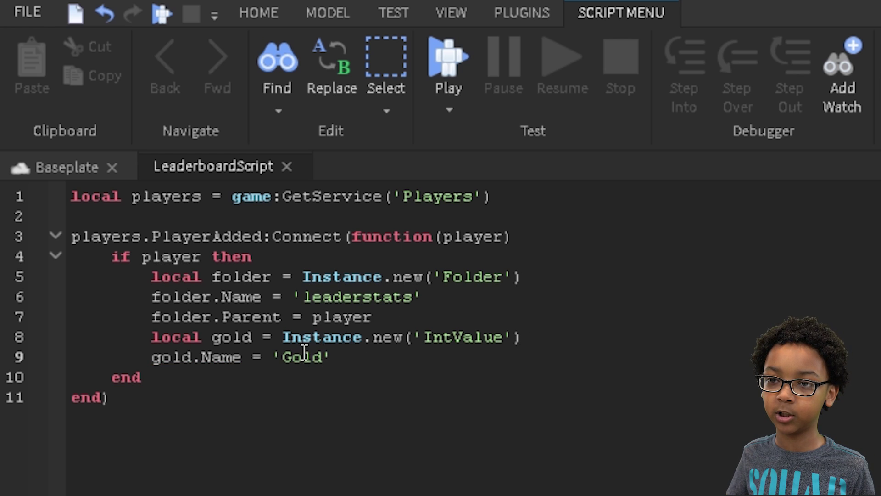
key(Return)
text(g)
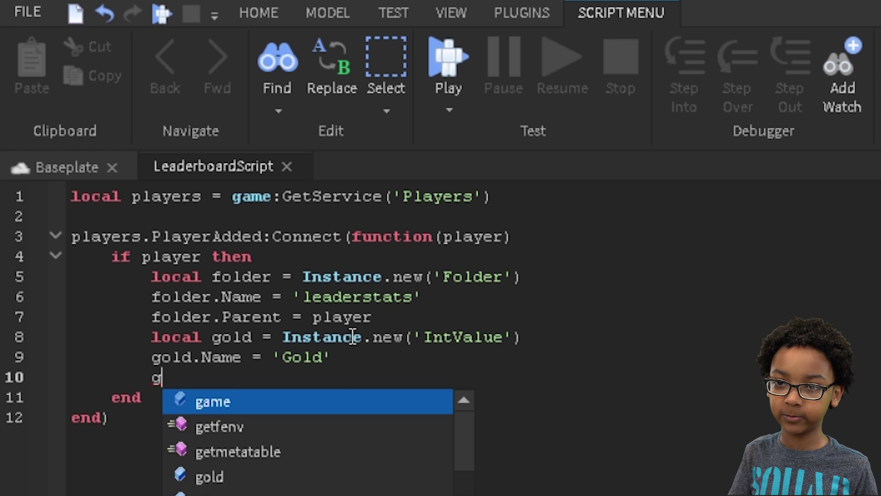
text(old.p)
key(Tab)
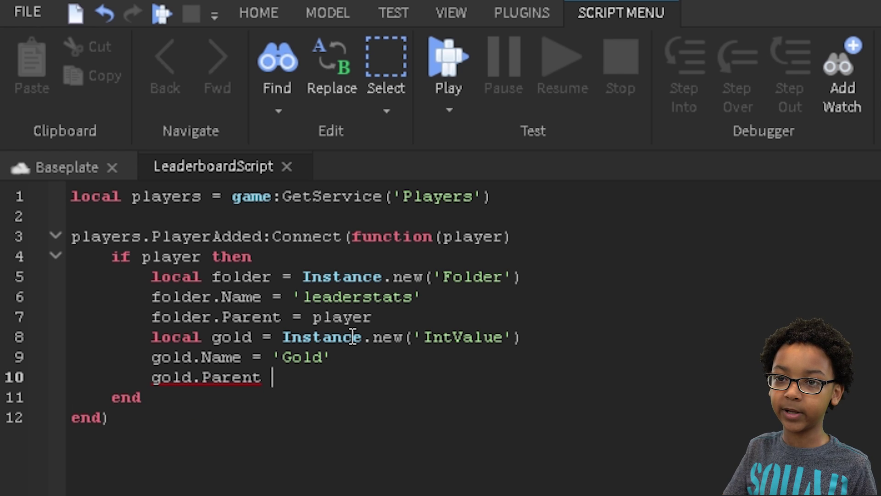
text(= folder)
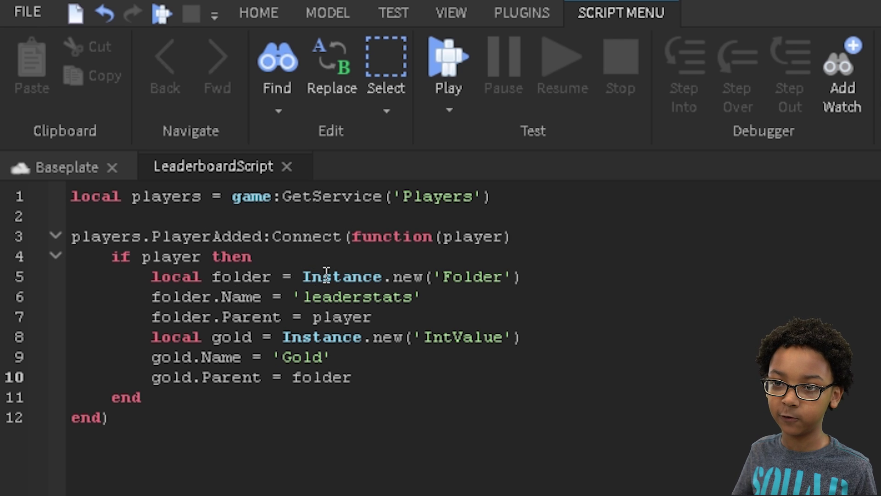
key(Return)
text(go)
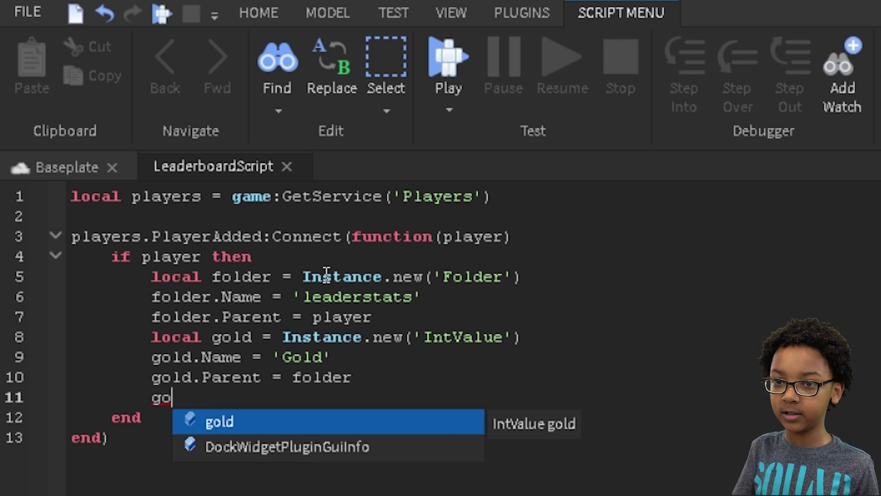
text(ld.v)
key(Tab)
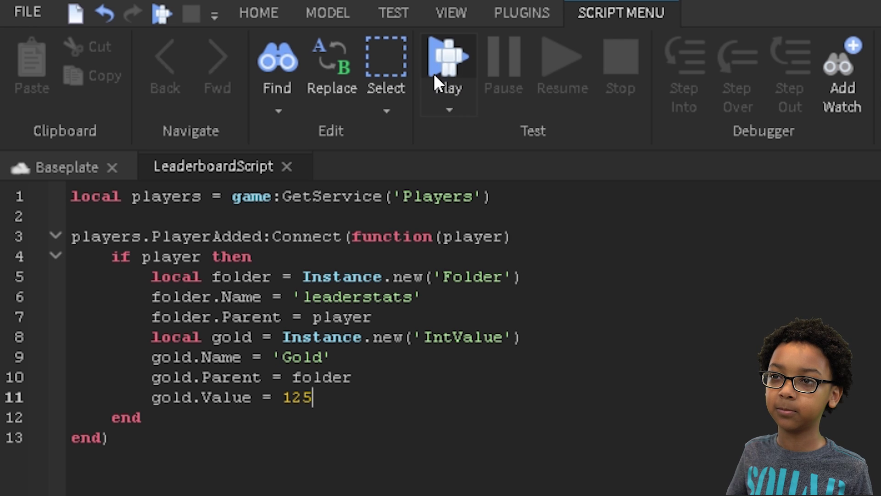
Playtest to confirm the leaderboard shows Gold 125, walk around, then stop the test.
click(258, 13)
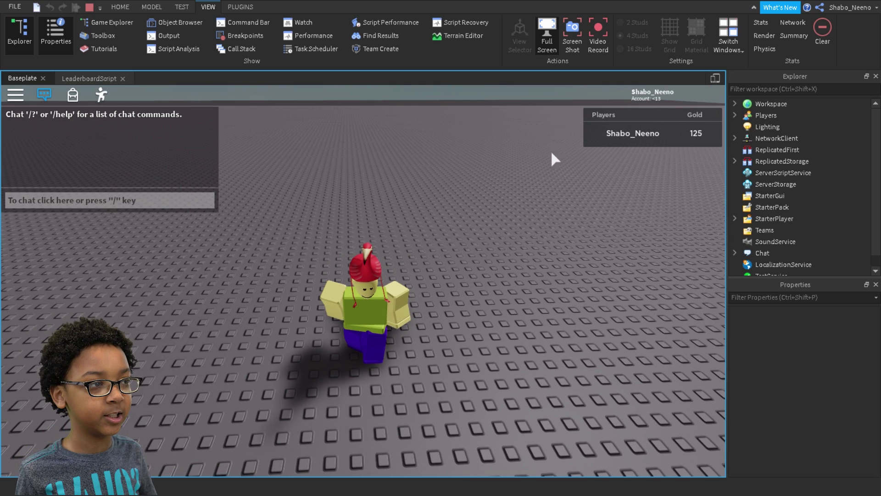
mouse_move(551, 150)
right_down()
mouse_move(529, 169)
mouse_move(545, 194)
right_up()
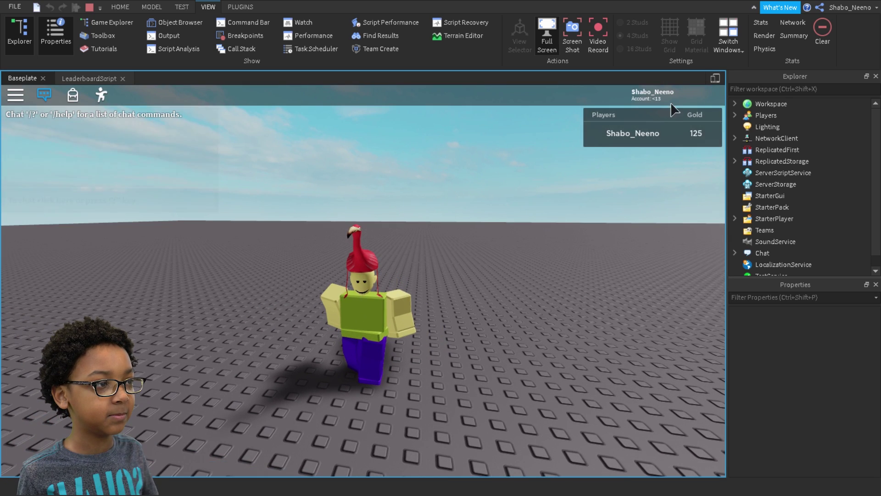
click(695, 138)
click(580, 214)
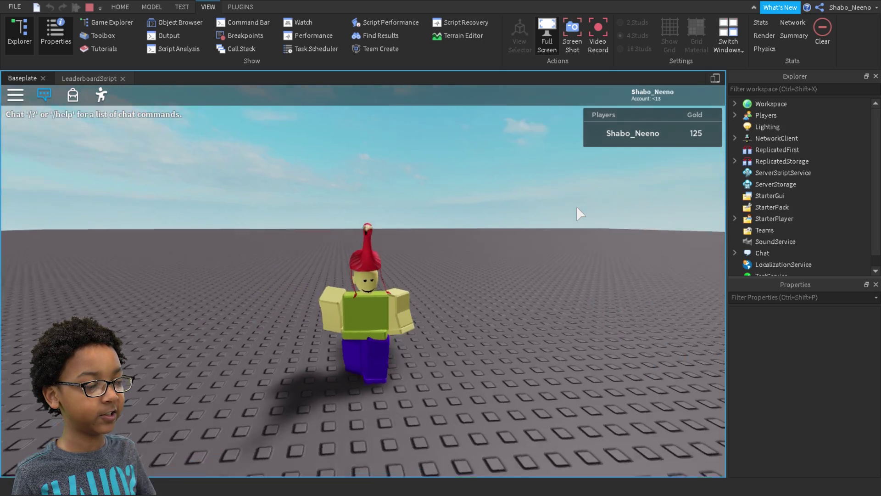
key(w)
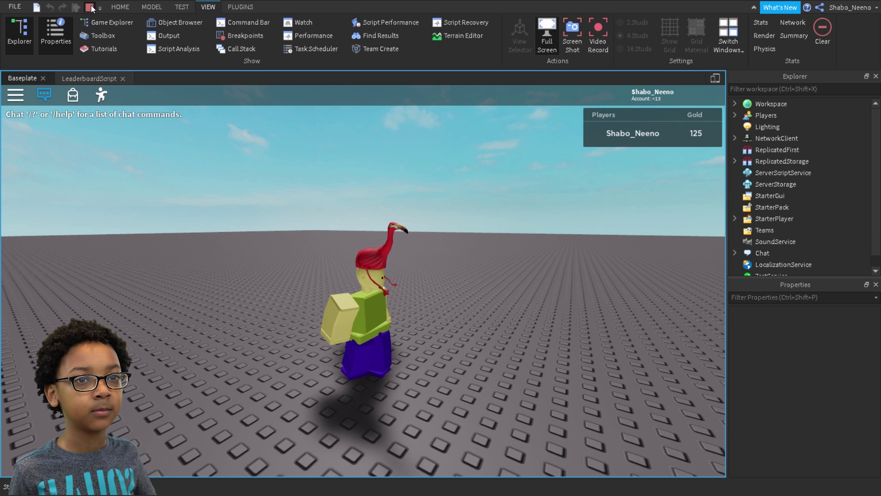
click(91, 7)
Create a StringValue 'rank' named 'Rank', parented to folder, with Value 'Guest'.
click(100, 77)
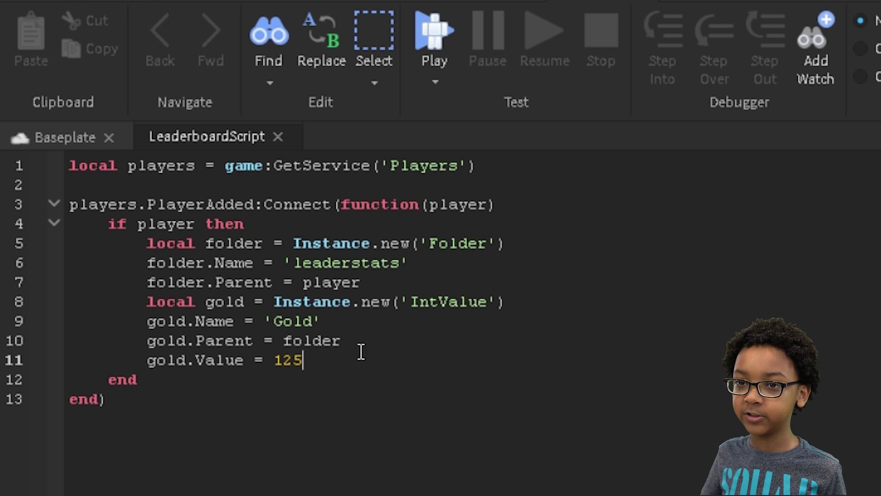
key(Return)
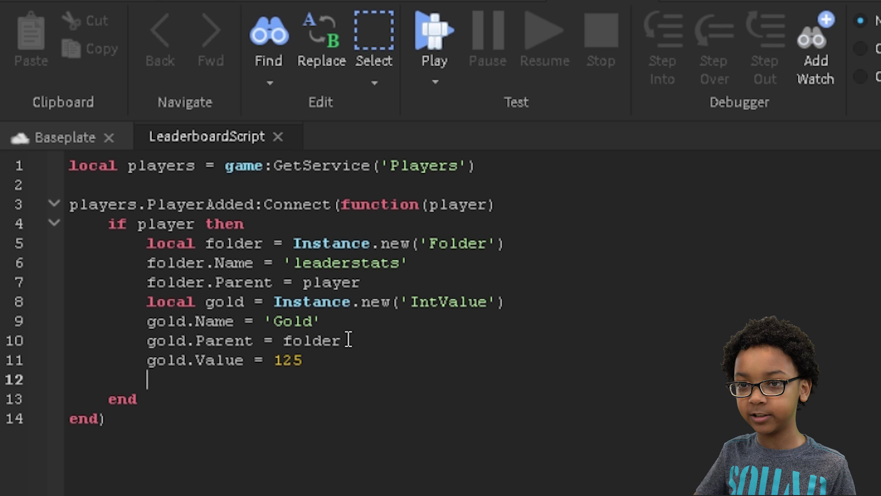
text(local rank = ins)
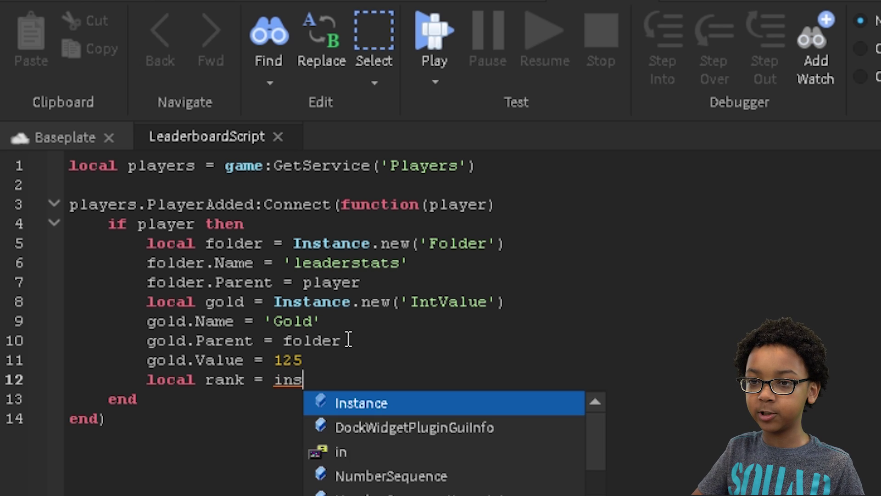
key(Tab)
text(.new('str)
key(Tab)
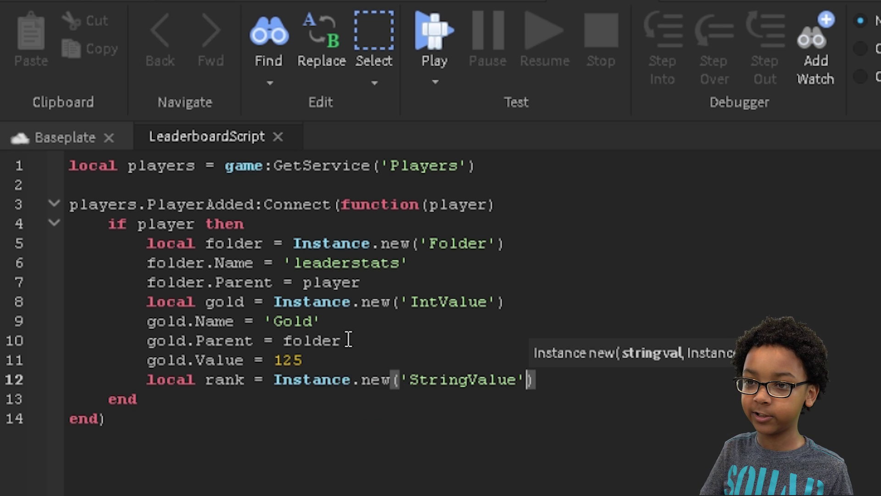
key(Return)
text(rank)
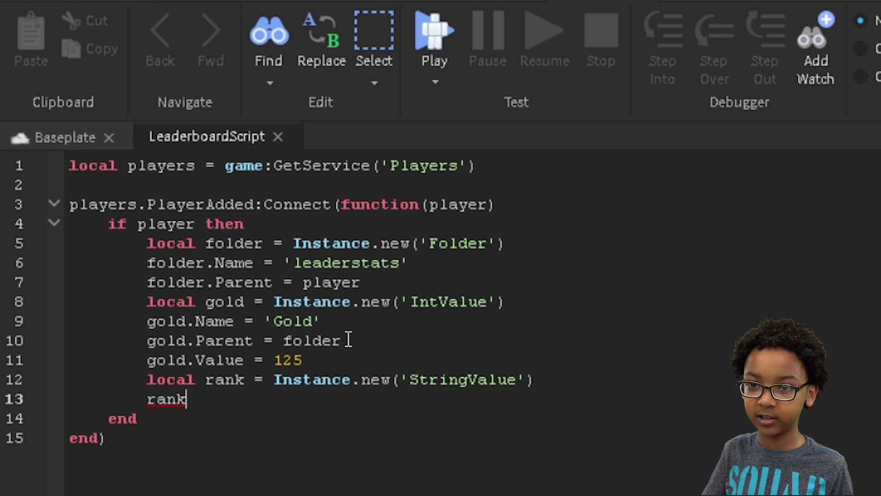
text(.n)
key(Tab)
text(=)
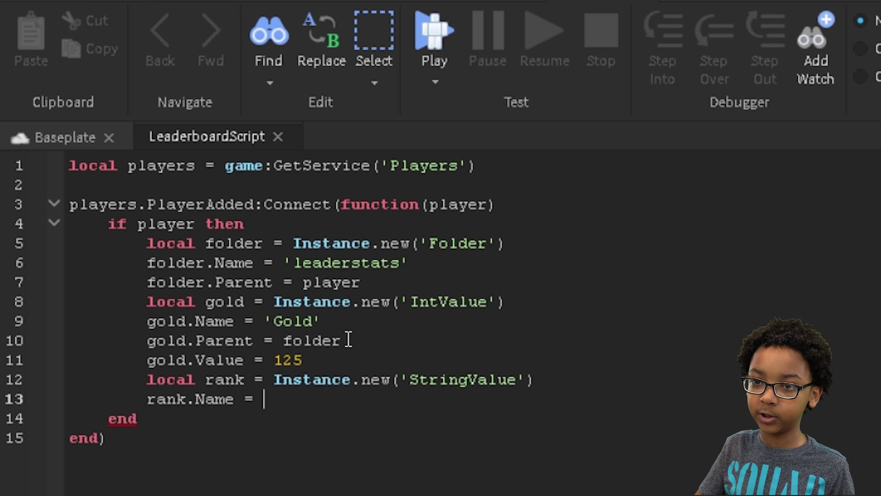
key(Return)
text(ran)
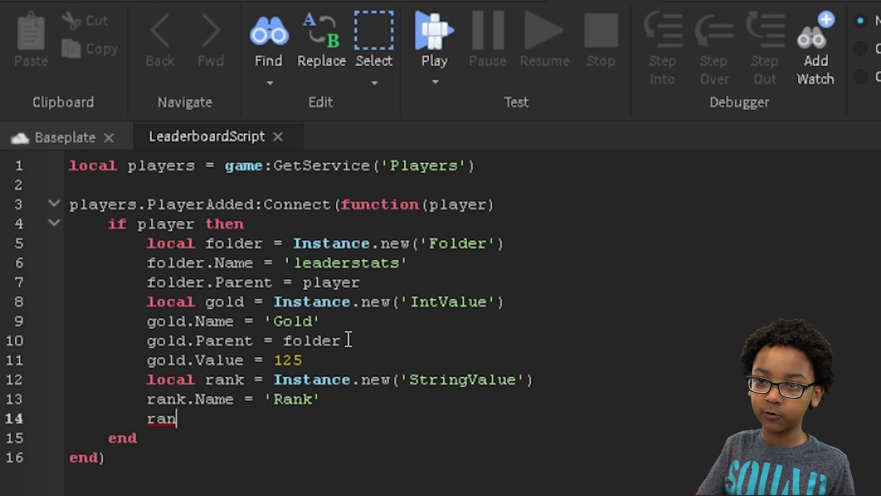
text(k.p)
key(Tab)
text(= fol)
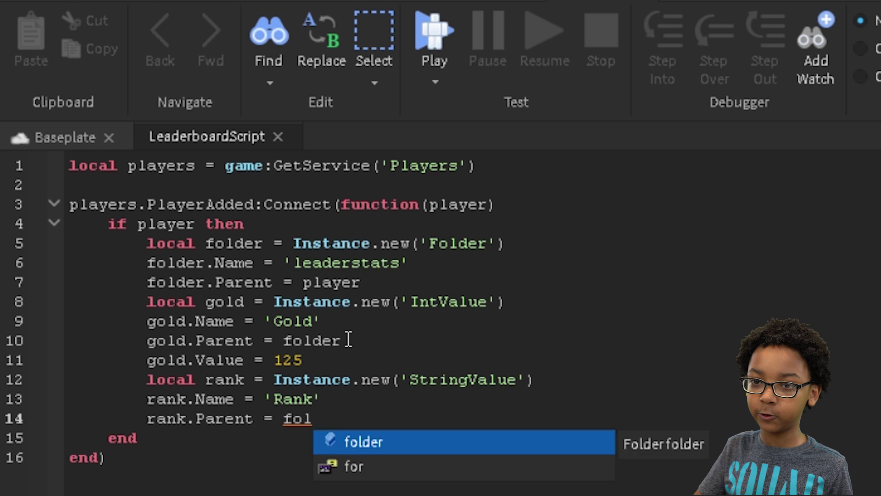
key(Tab)
key(Return)
text(rank.v)
key(Tab)
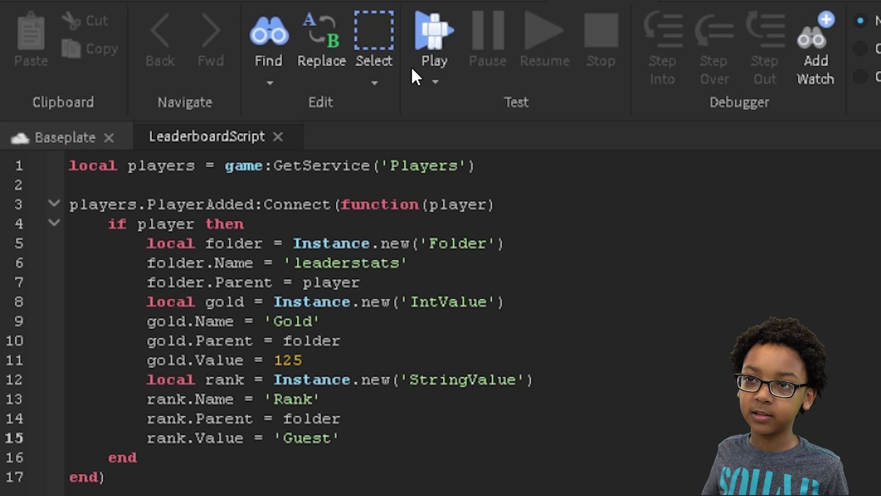
Playtest so the leaderboard shows Gold 125 and Rank Guest, walking the character around.
click(433, 34)
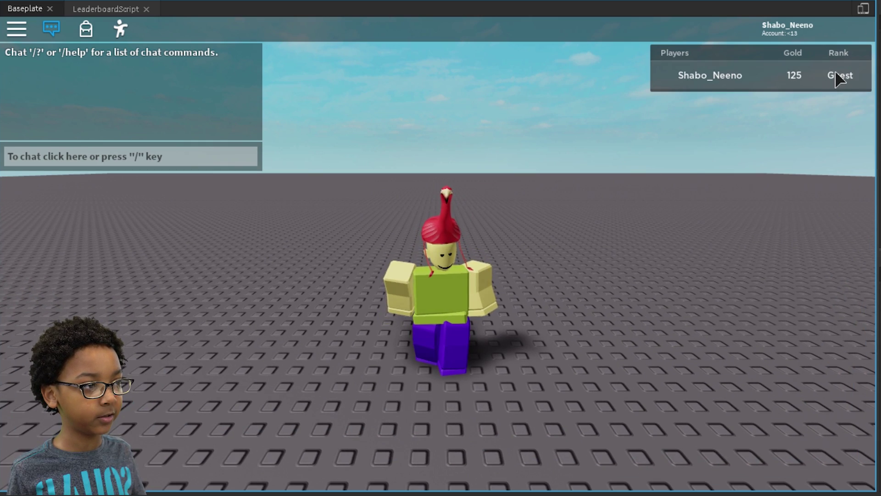
right_drag(689, 158, 250, 110)
key(s)
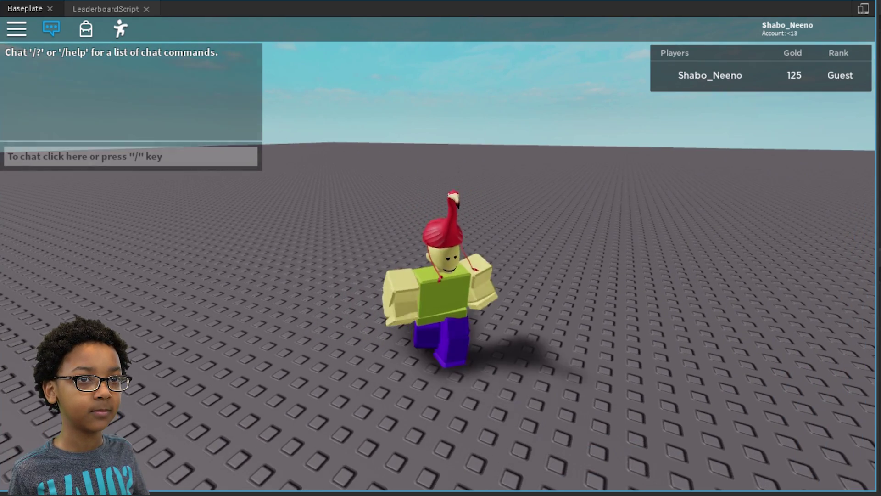